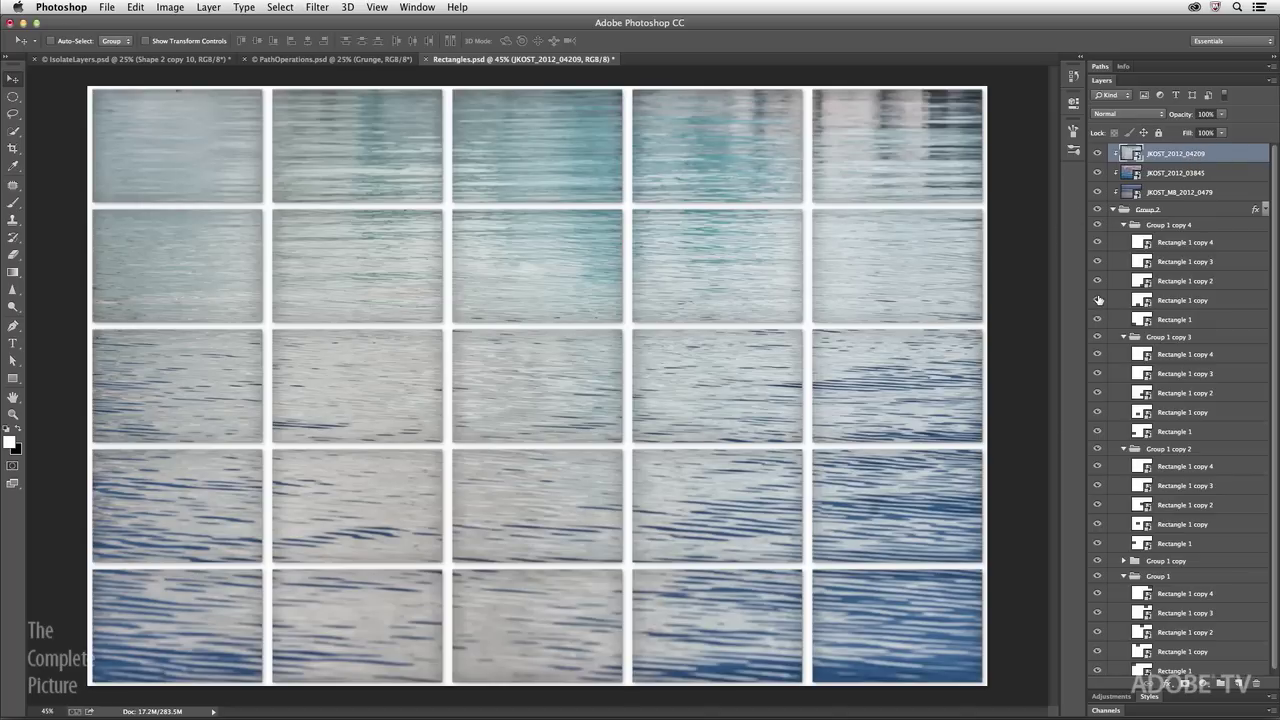
Add the Rectangle 1 copy 3 layers from Group 1 copy 4, copy 3, copy 2 and Group 1 to the JKOST_2012_04209 layer selection
left_click(1097, 262)
left_click(1097, 263)
left_click(1185, 262, "super")
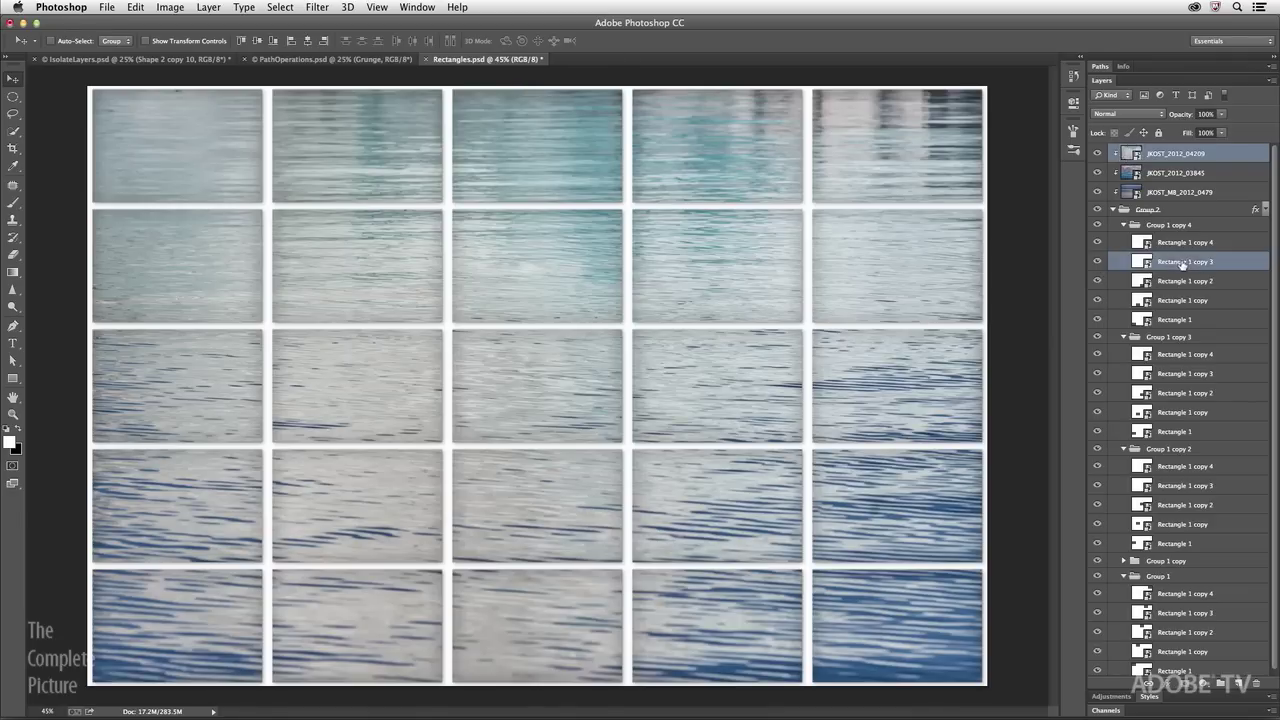
left_click(1098, 374)
left_click(1098, 374)
left_click(1183, 374, "super")
left_click(1184, 486, "super")
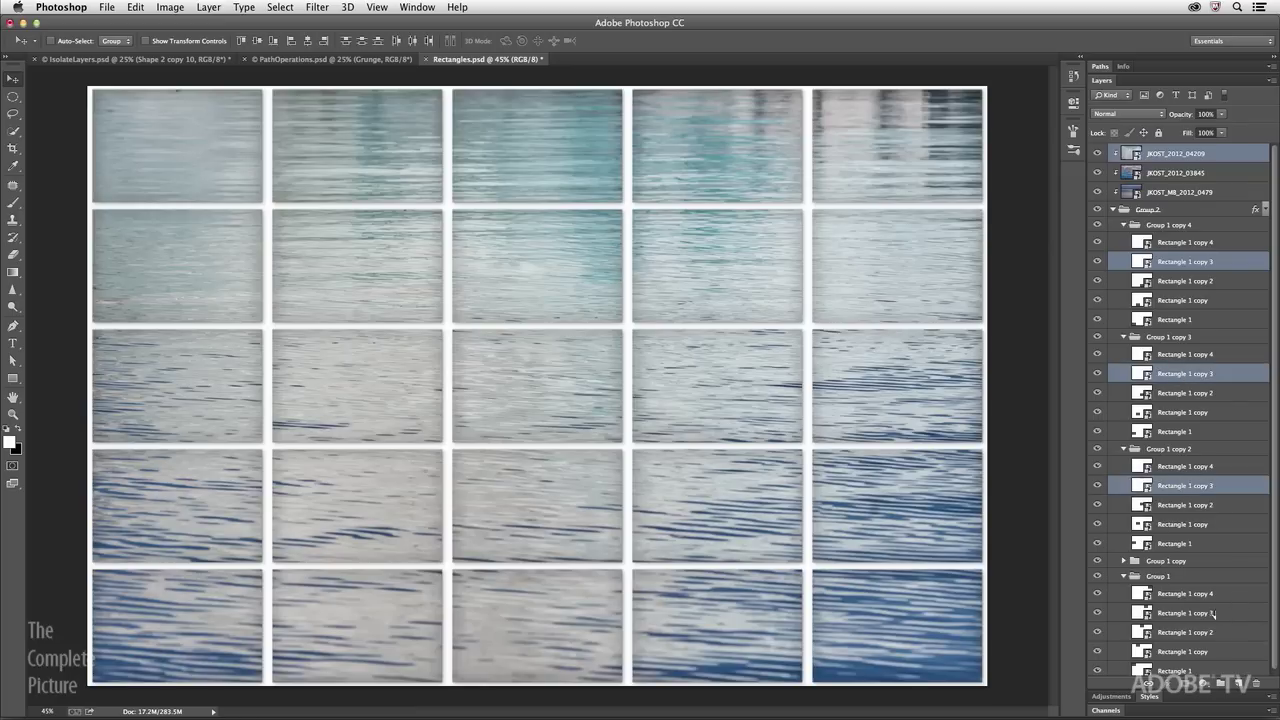
left_click(1214, 613, "super")
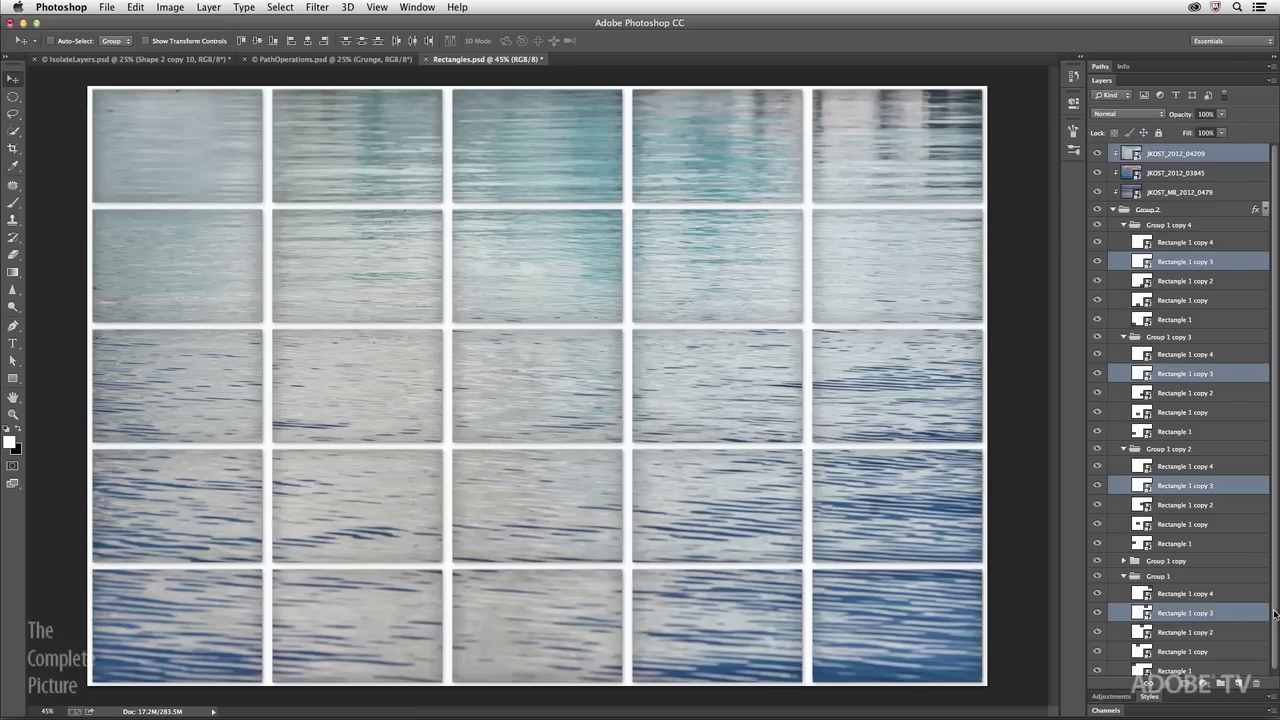
left_click_drag(1274, 613, 1272, 637)
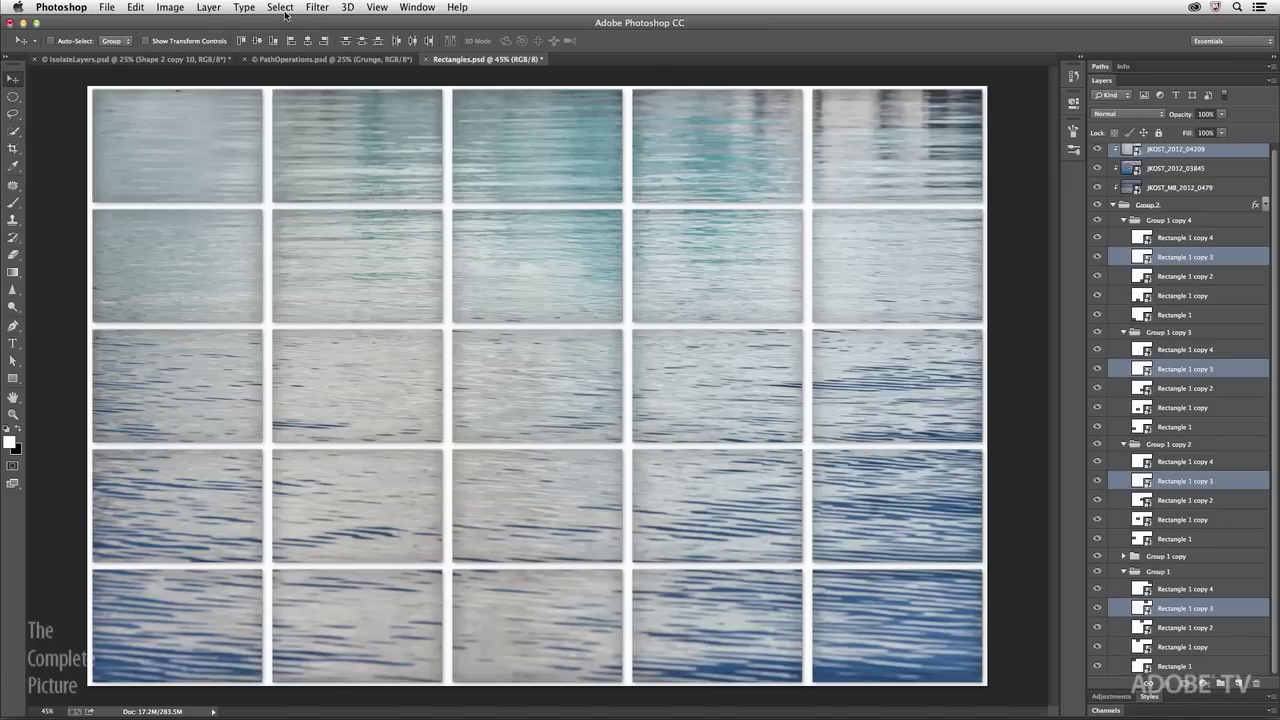
Isolate the selected layers in the layer list, try their visibility, and switch the layer filtering off again
left_click(288, 8)
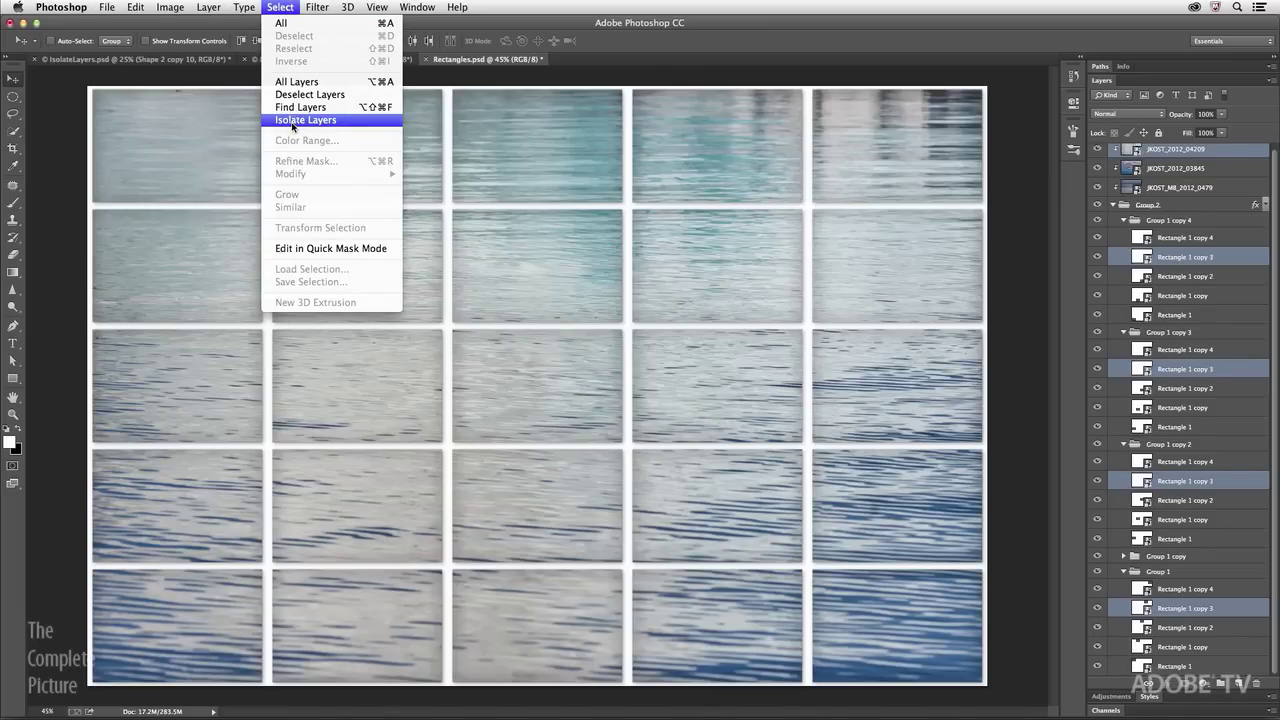
left_click(349, 124)
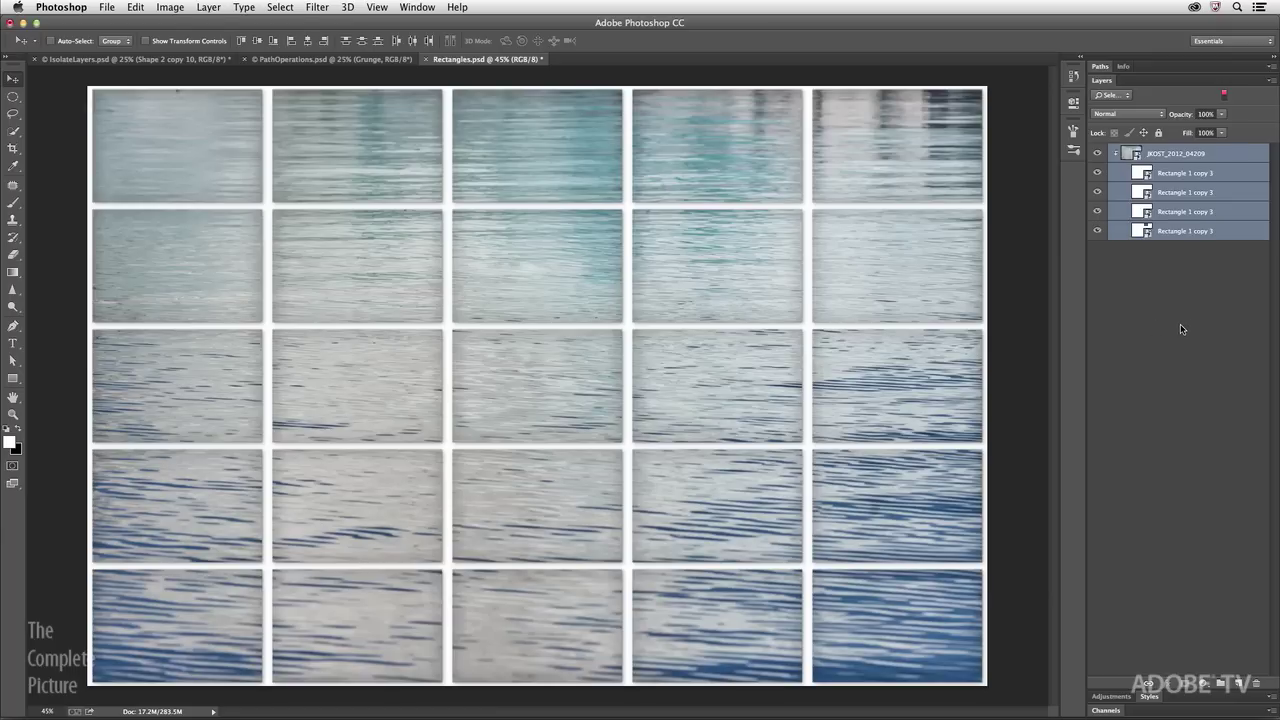
left_click(1096, 195)
left_click(1096, 154)
left_click(1225, 97)
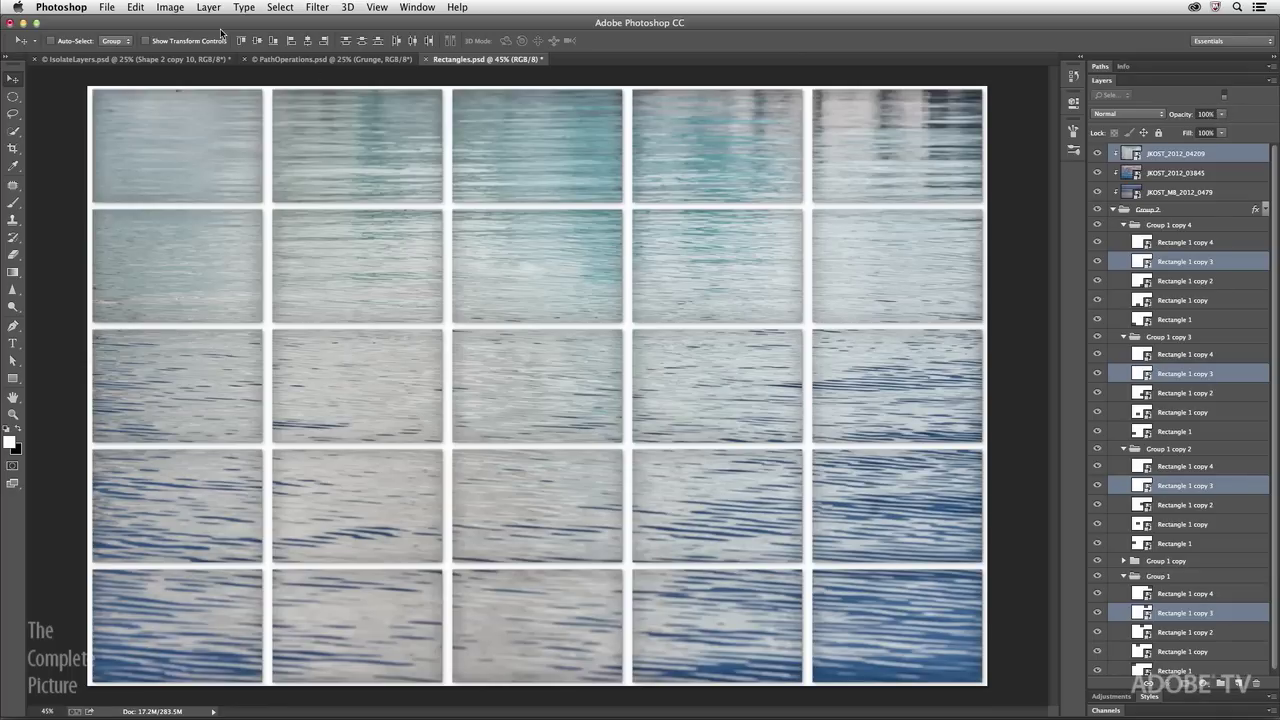
Assign the keyboard shortcut ⌘+I to the Isolate Layers command, then test isolating the selected layers by shortcut
left_click(141, 9)
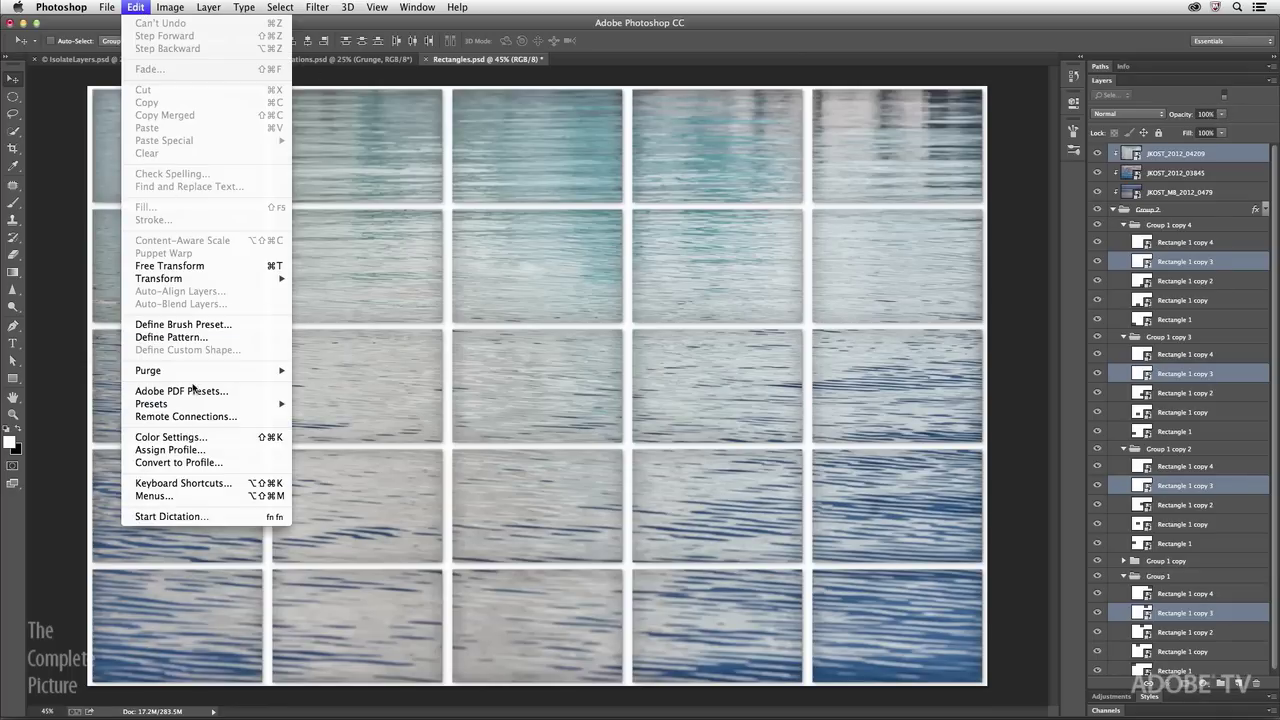
mouse_move(191, 408)
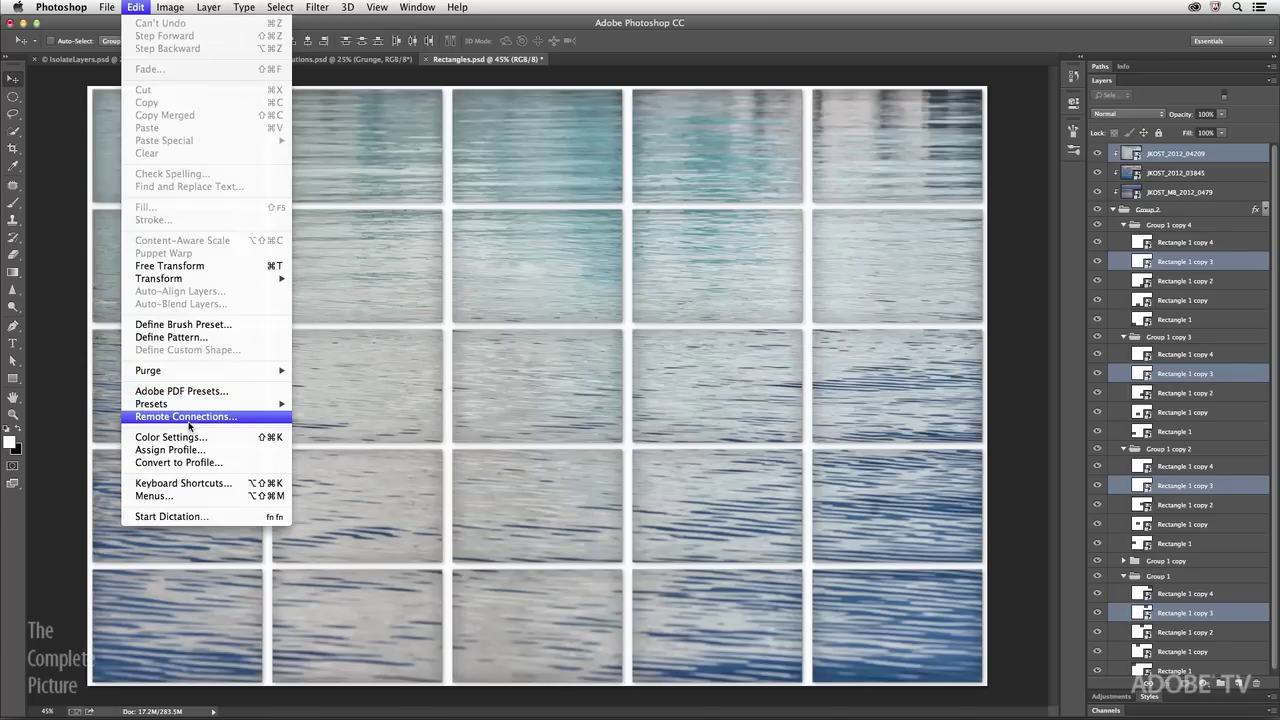
left_click(194, 484)
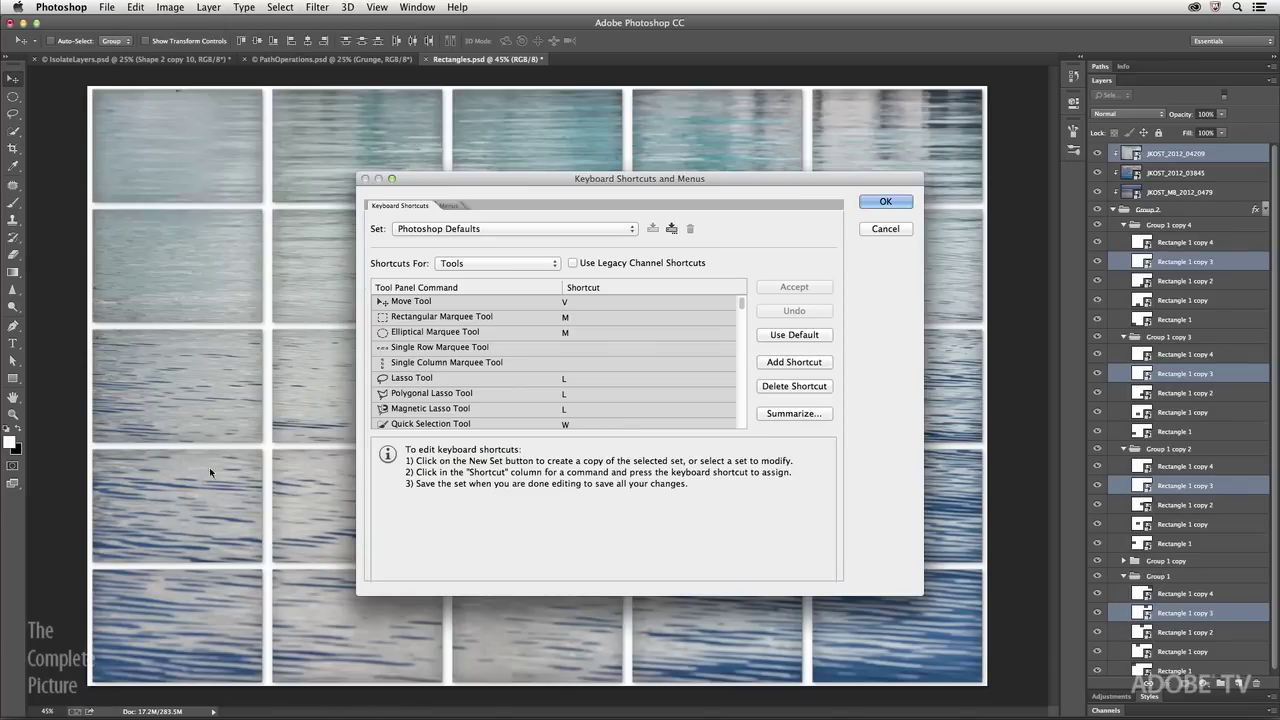
left_click(466, 264)
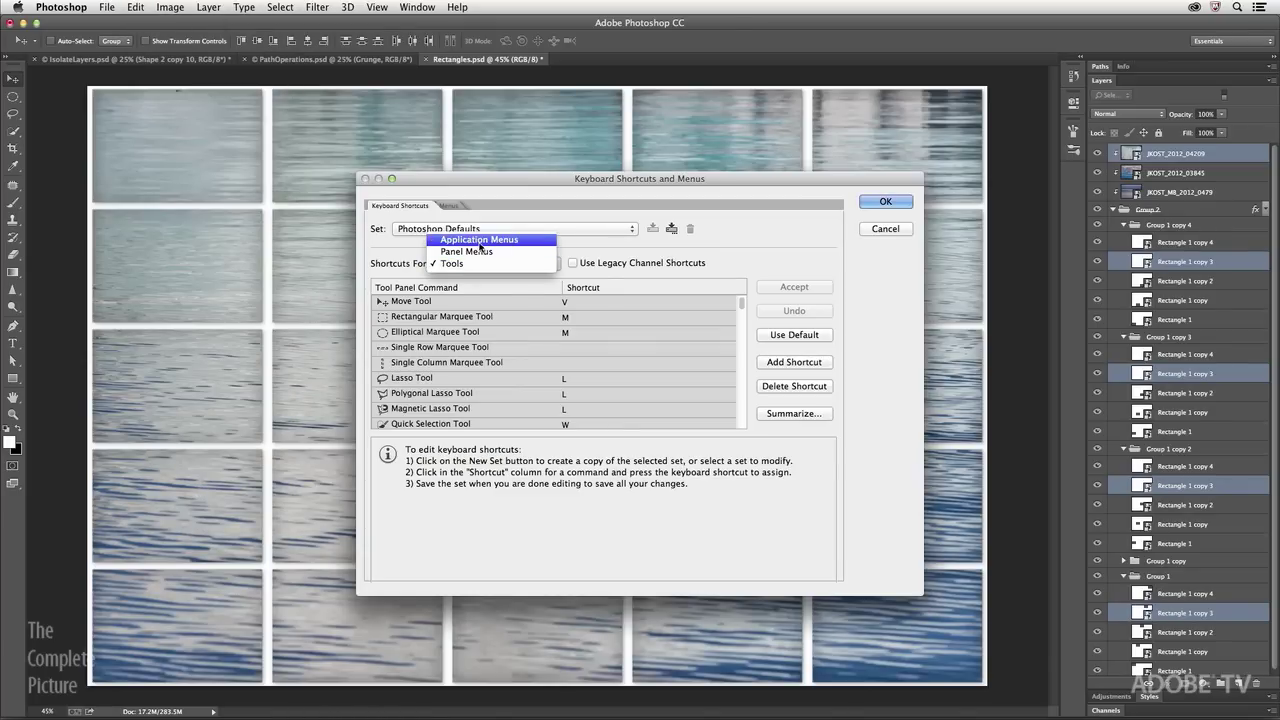
left_click(470, 240)
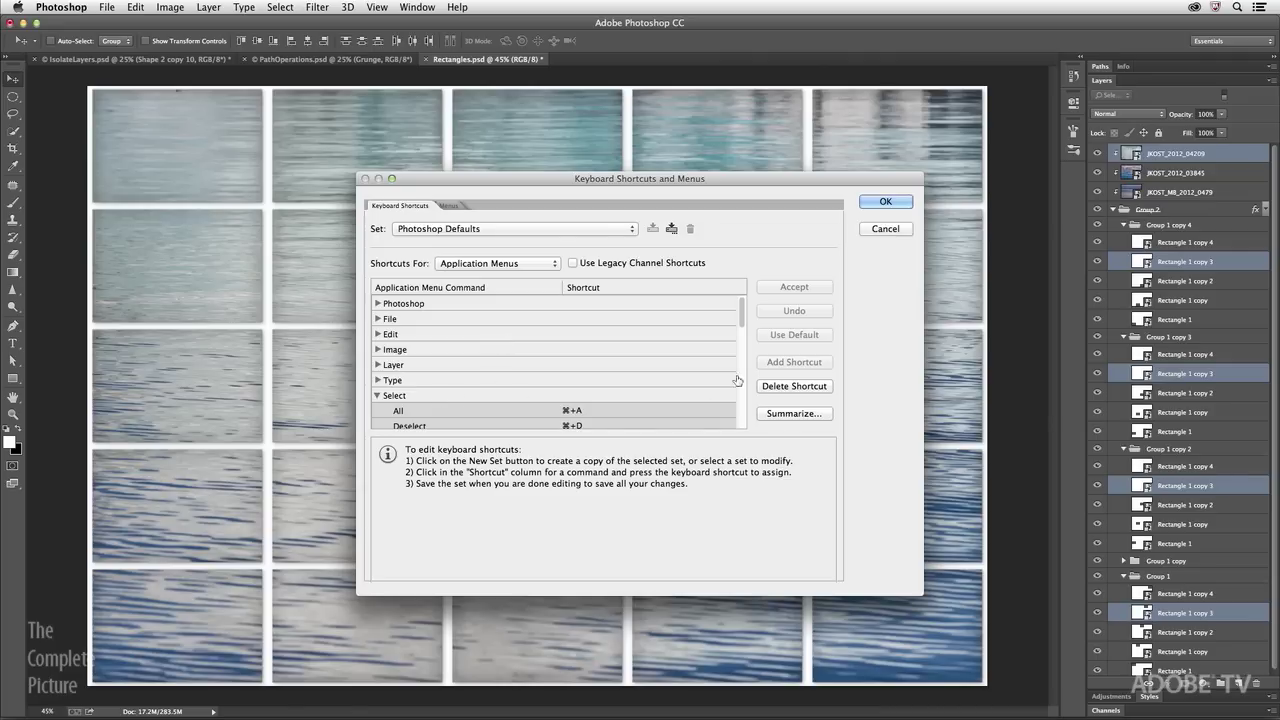
left_click_drag(742, 318, 745, 361)
left_click(577, 383)
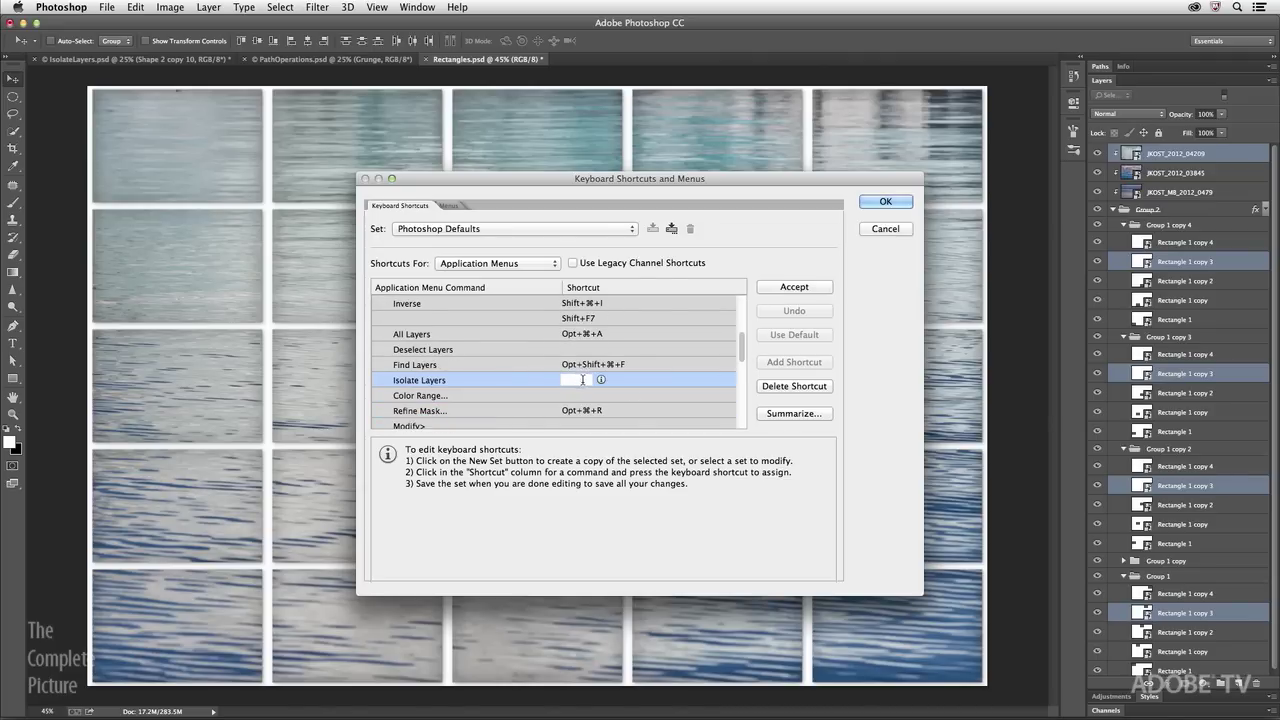
key("super+i")
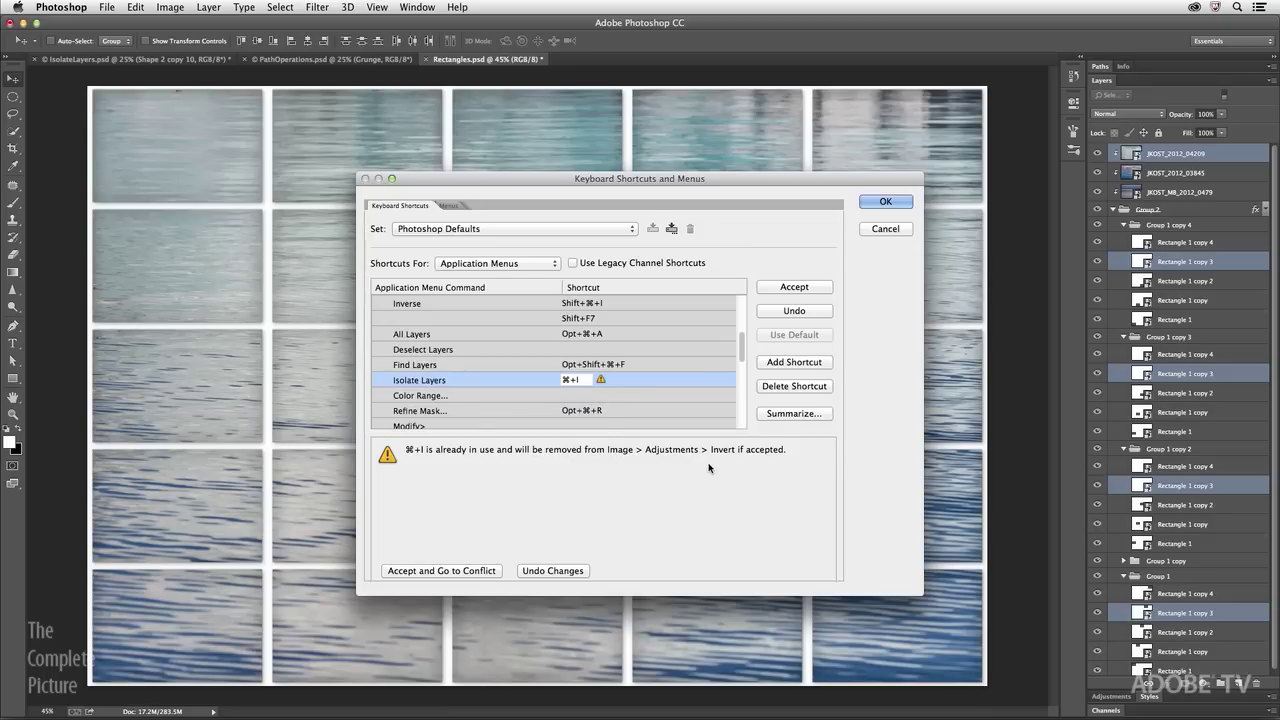
left_click(806, 288)
left_click(898, 203)
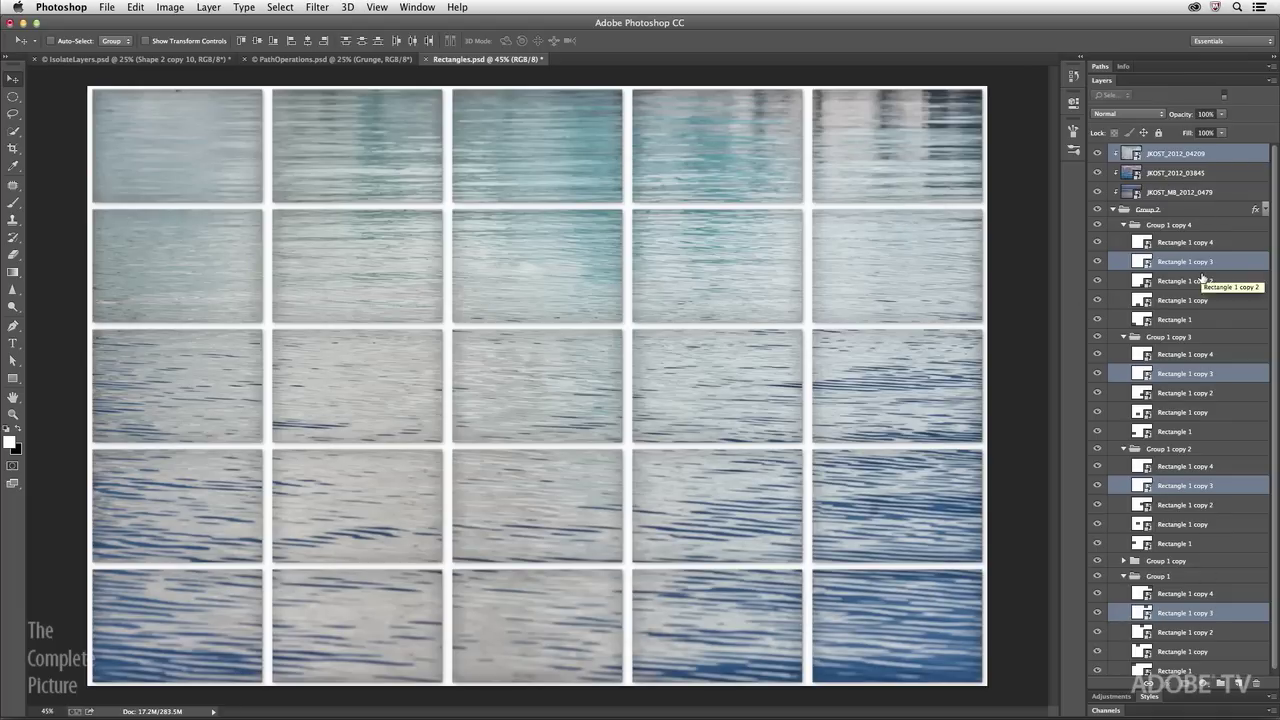
key("super+alt+shift+i")
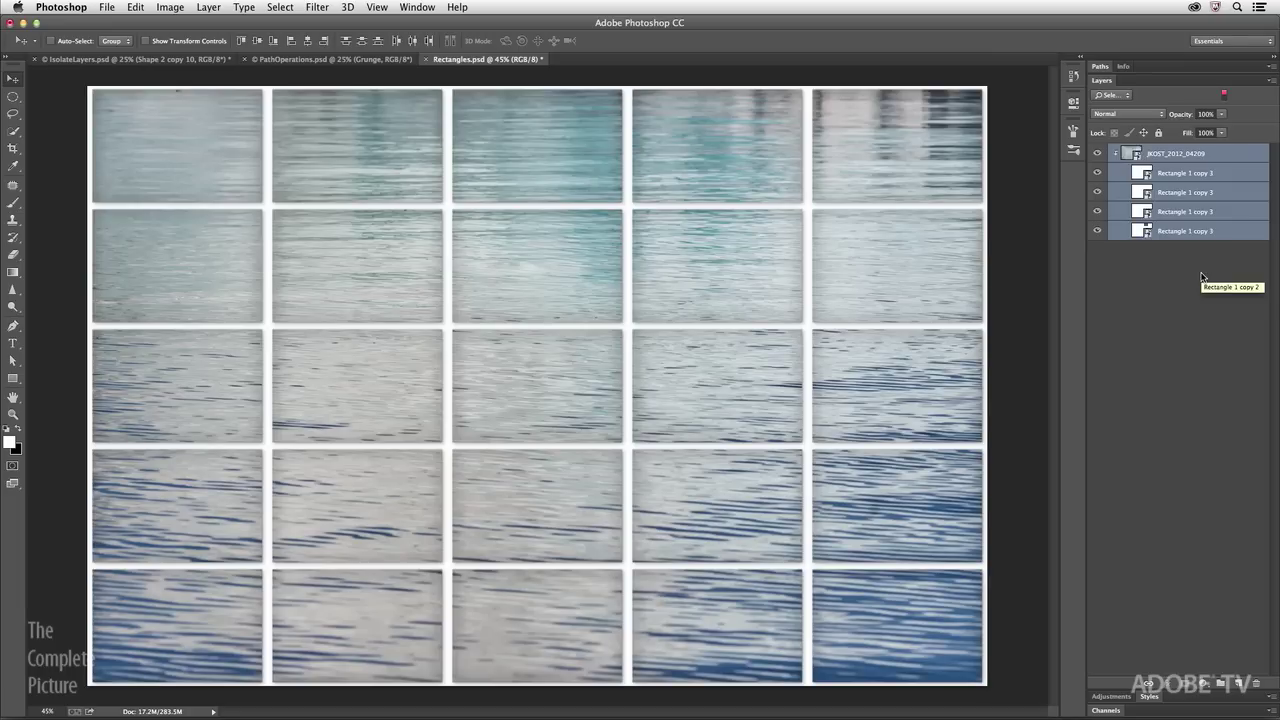
key("super+alt+shift+i")
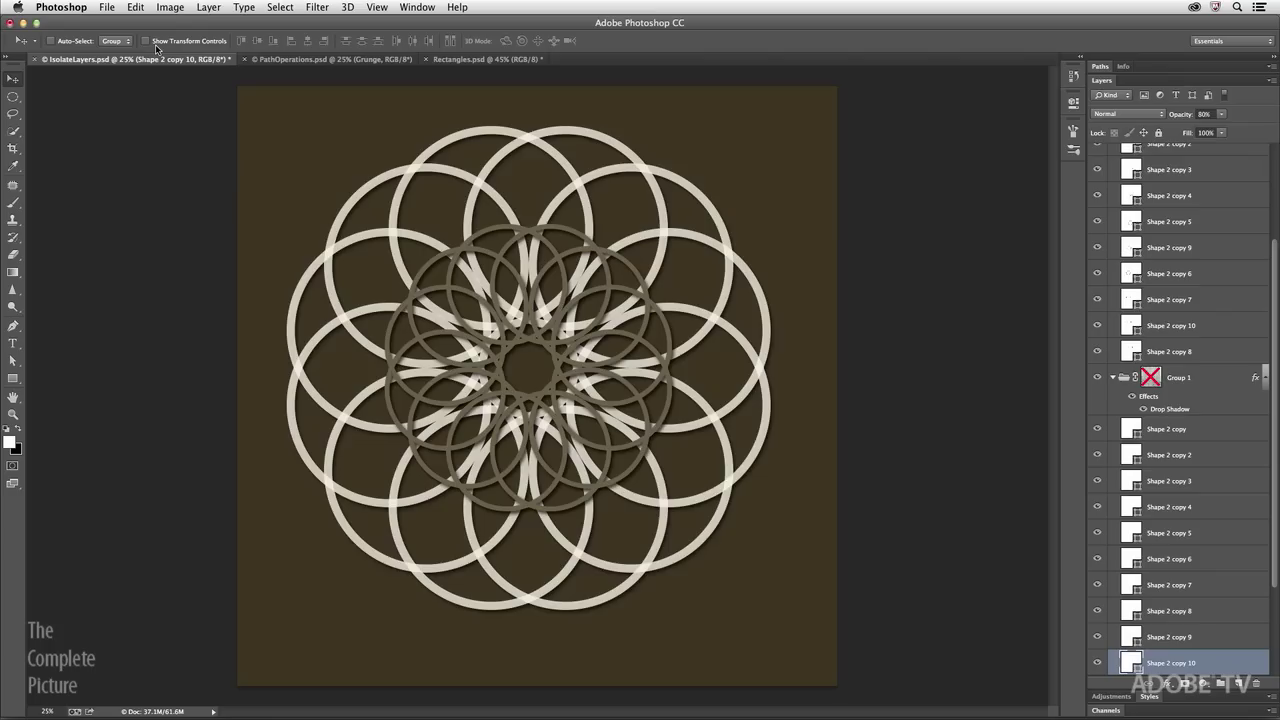
Try adding a curved Pen tool path to the Shape 2 copy 10 layer in the empty area beside the circles, and undo it
key("super+plus")
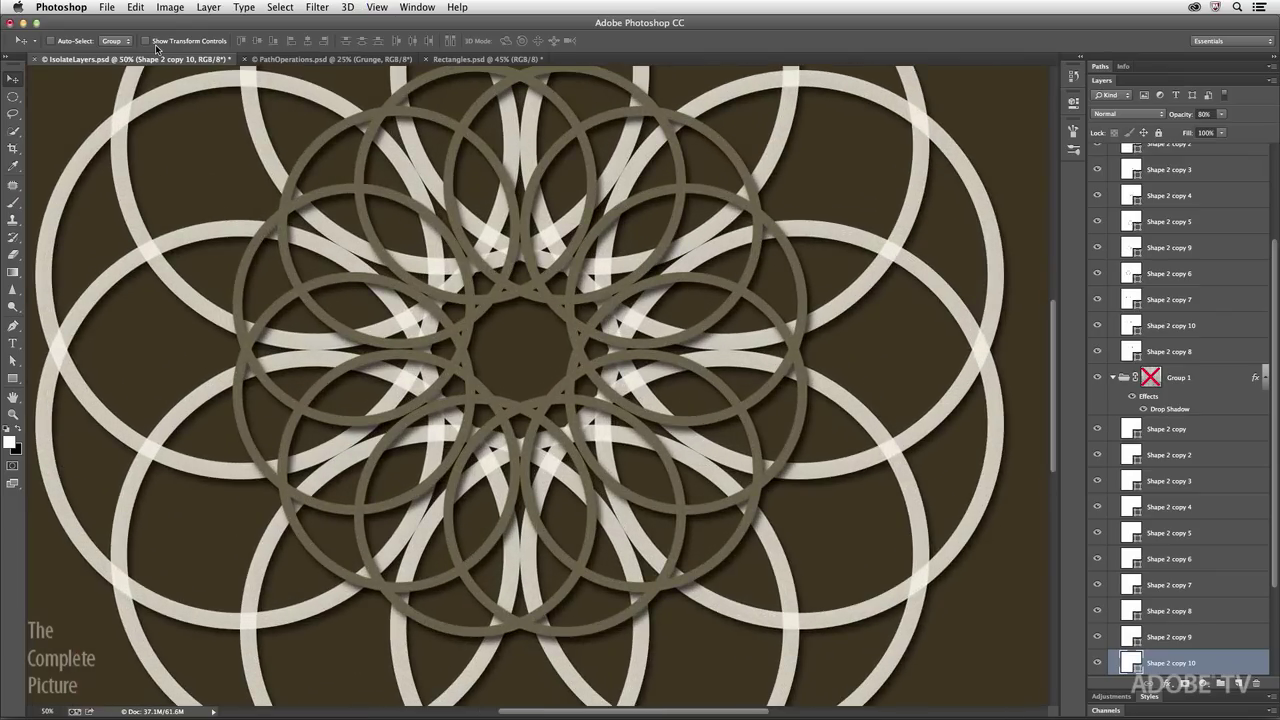
key("super+plus")
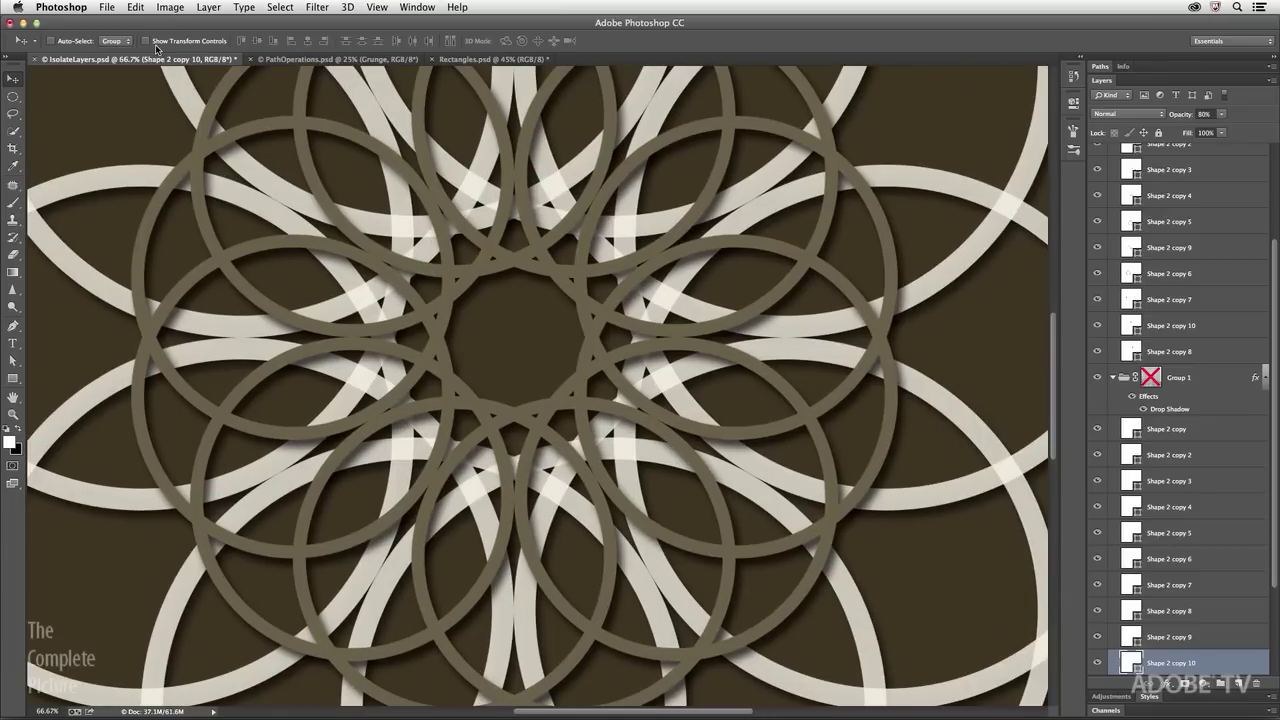
left_click_drag(230, 140, 552, 506)
key("p")
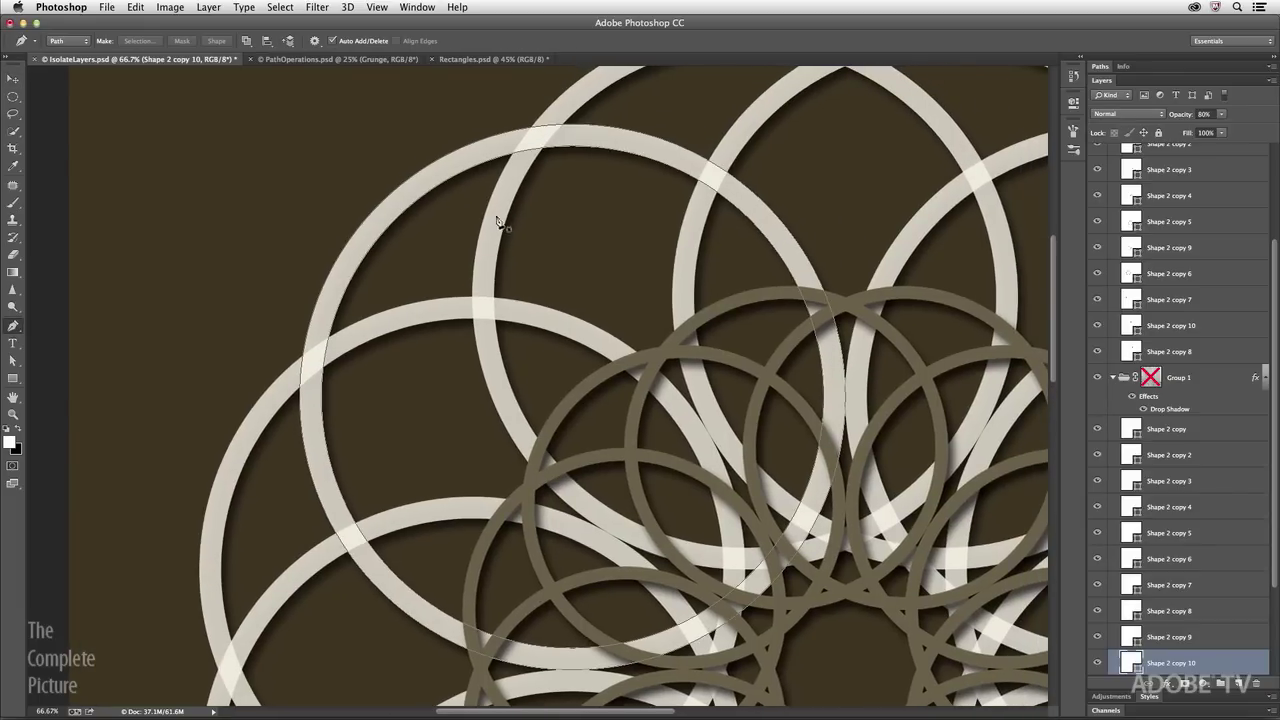
left_click_drag(121, 243, 128, 197)
left_click_drag(220, 144, 268, 128)
left_click_drag(268, 127, 237, 107)
left_click_drag(237, 107, 237, 107)
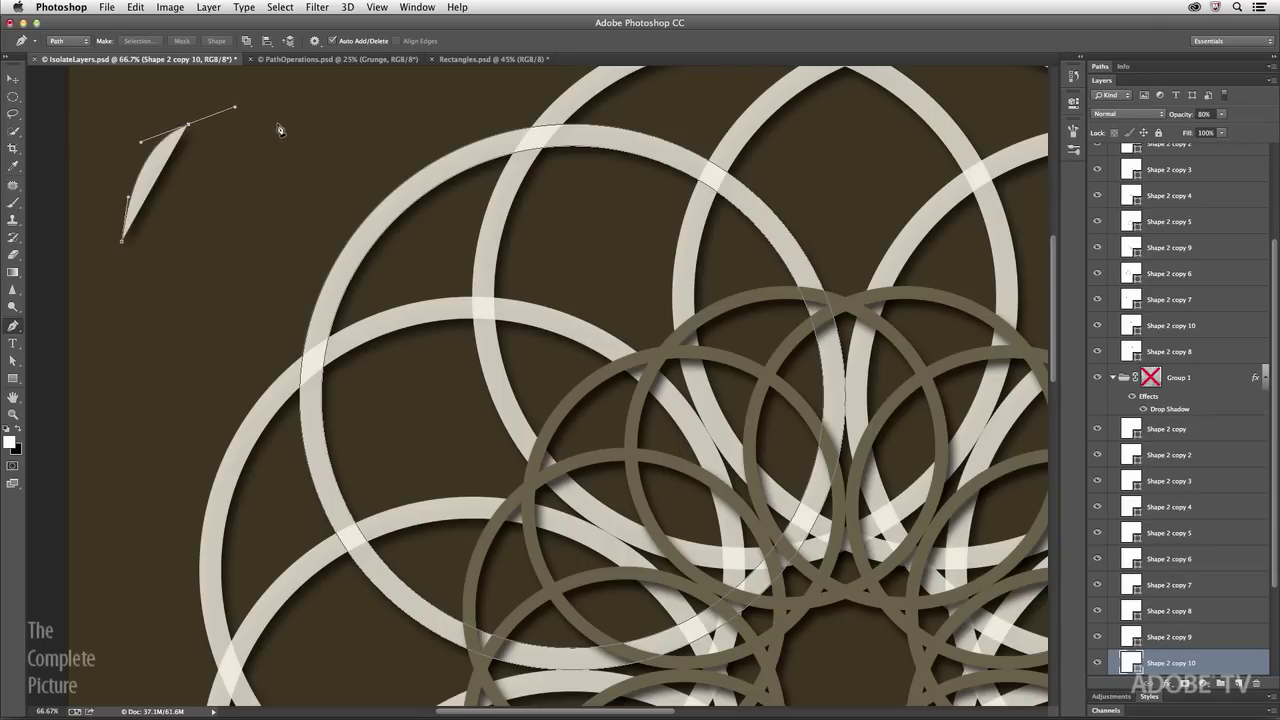
left_click_drag(295, 152, 314, 182)
left_click_drag(314, 182, 314, 180)
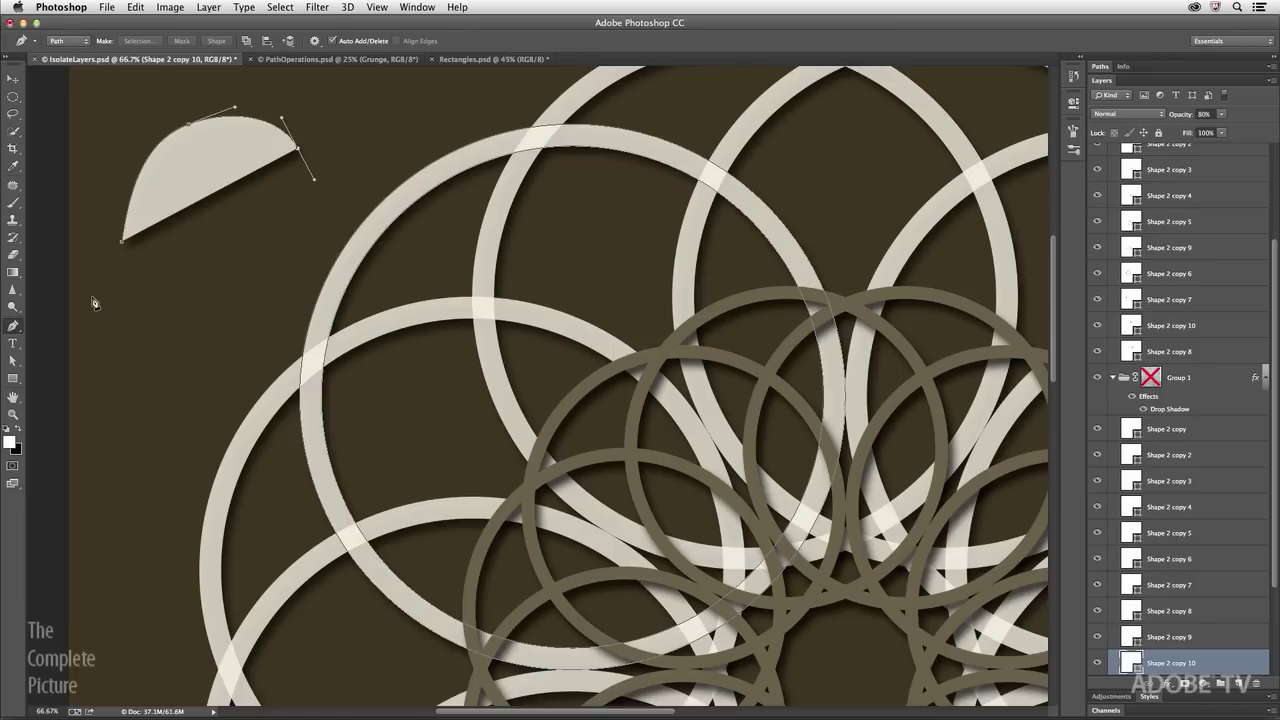
key("ctrl+alt+z")
key("ctrl+alt+z")
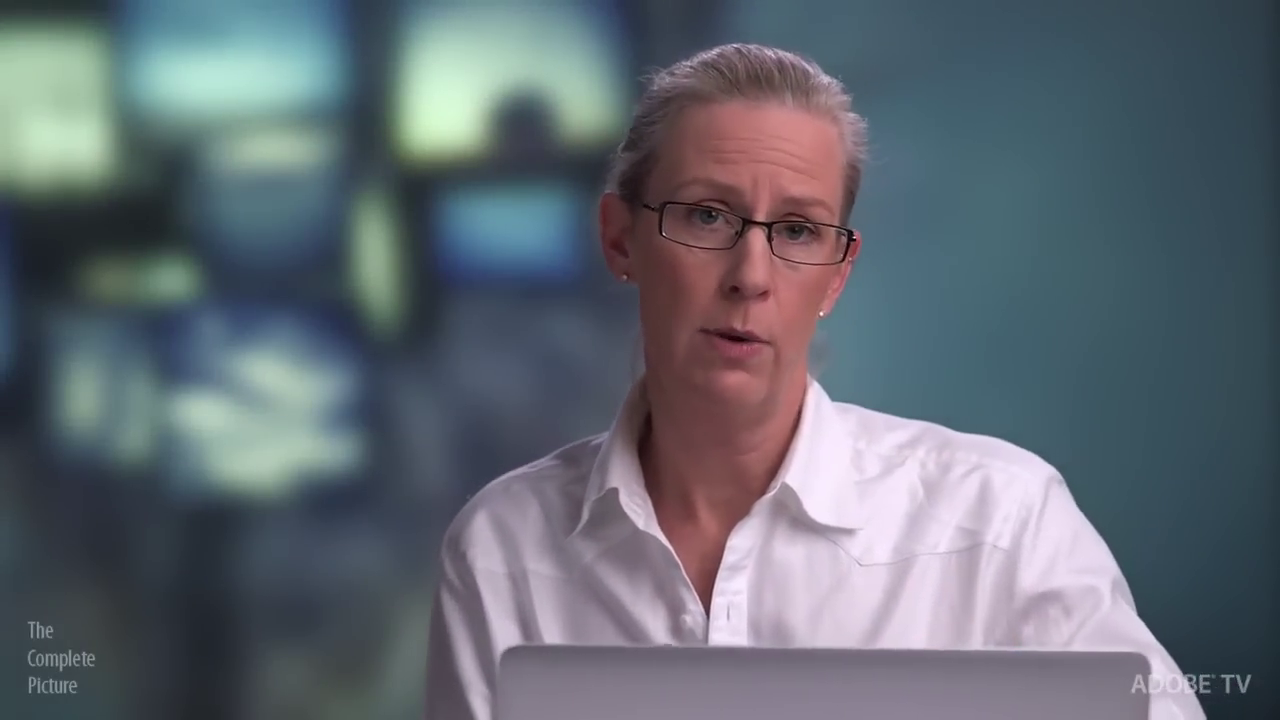
Choose the Path Selection tool and make the Shape 2 copy 9 layer, followed by the Shape 2 copy 10 layer, active
left_click(14, 362)
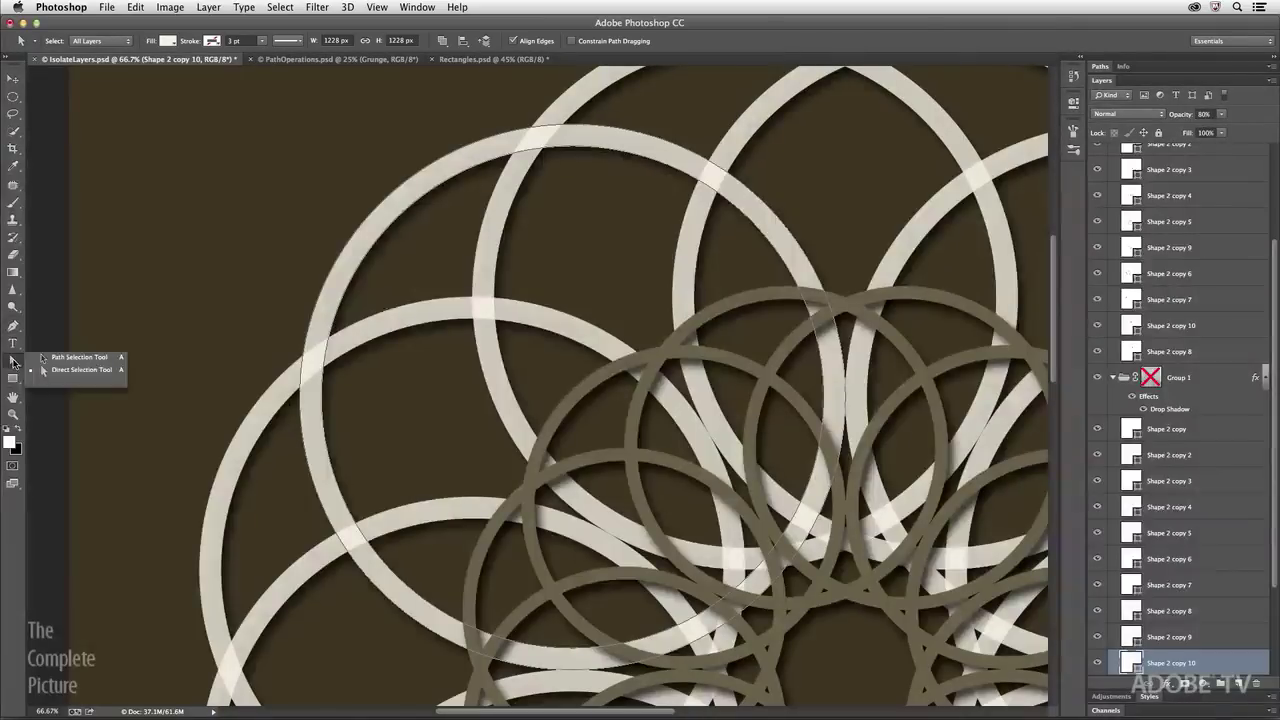
left_click(78, 357)
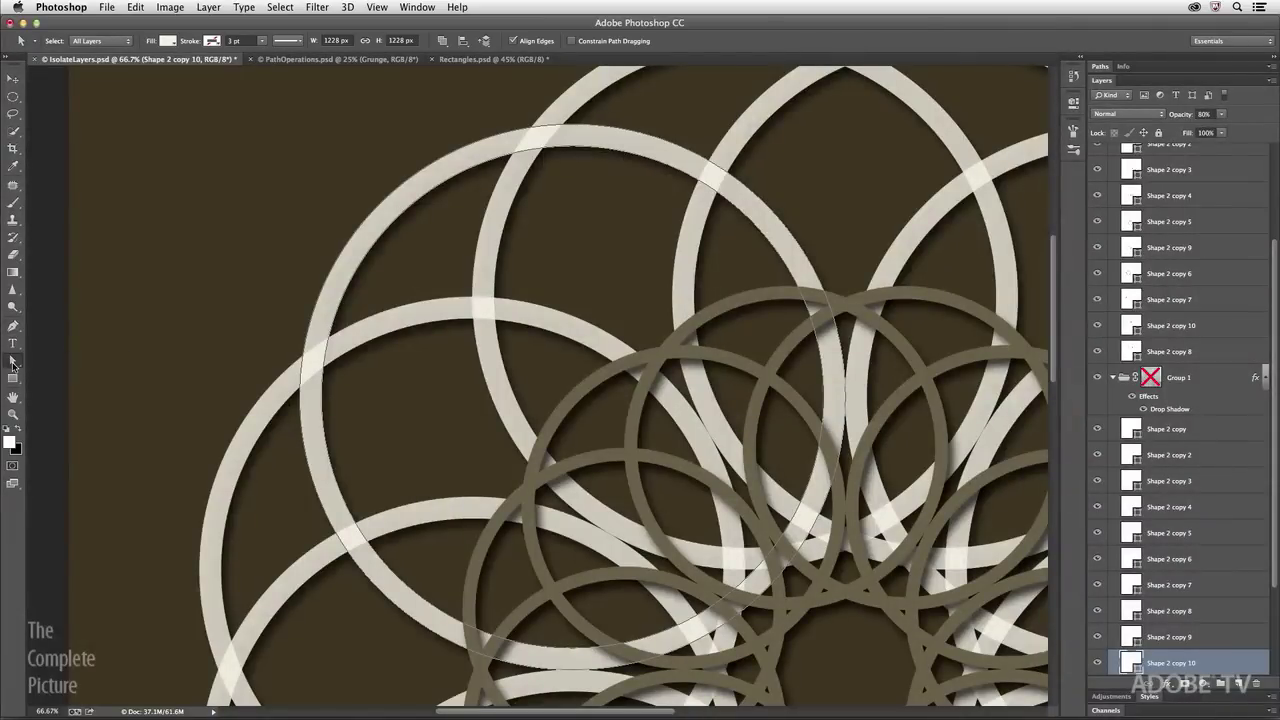
left_click(14, 364)
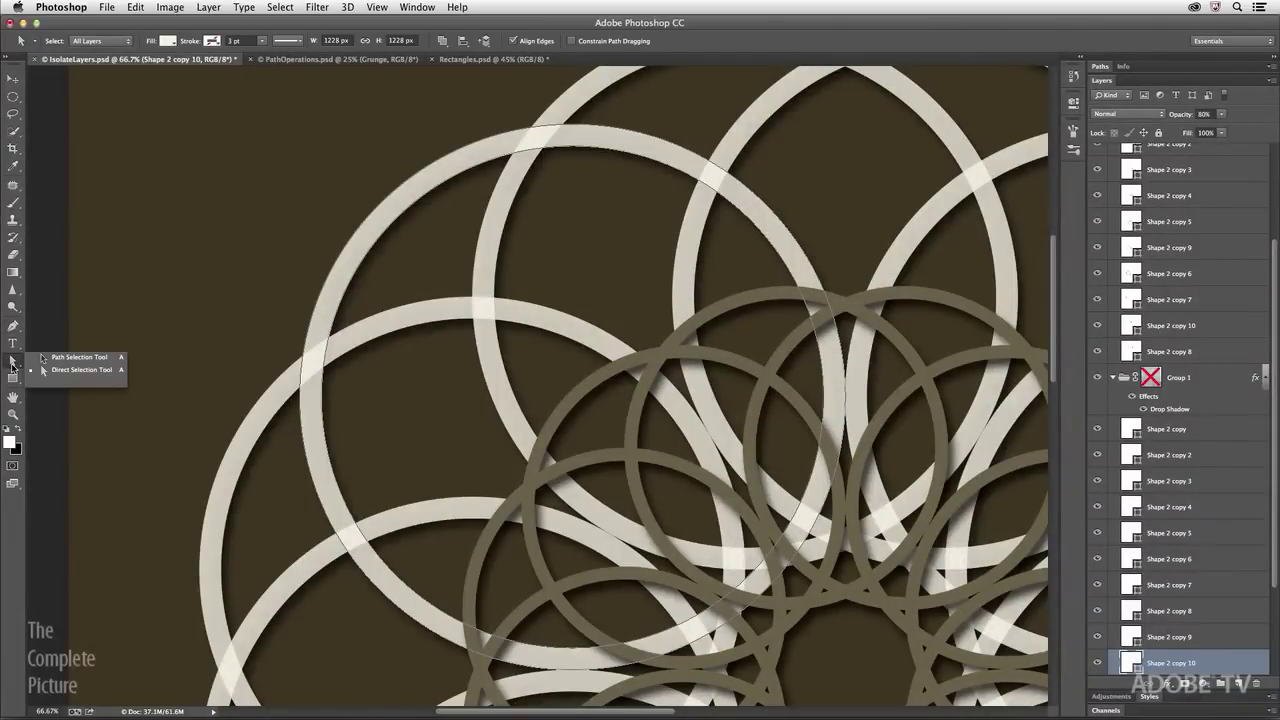
left_click(90, 358)
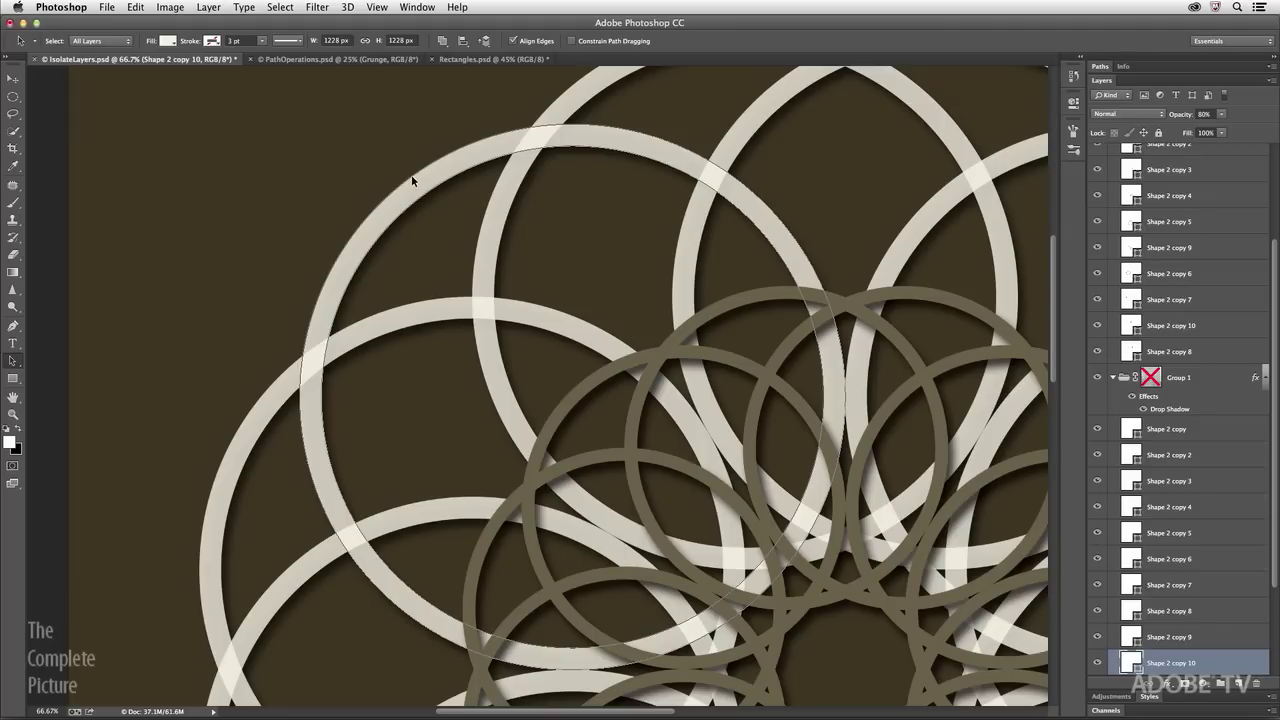
left_click(443, 172)
left_click(1190, 638)
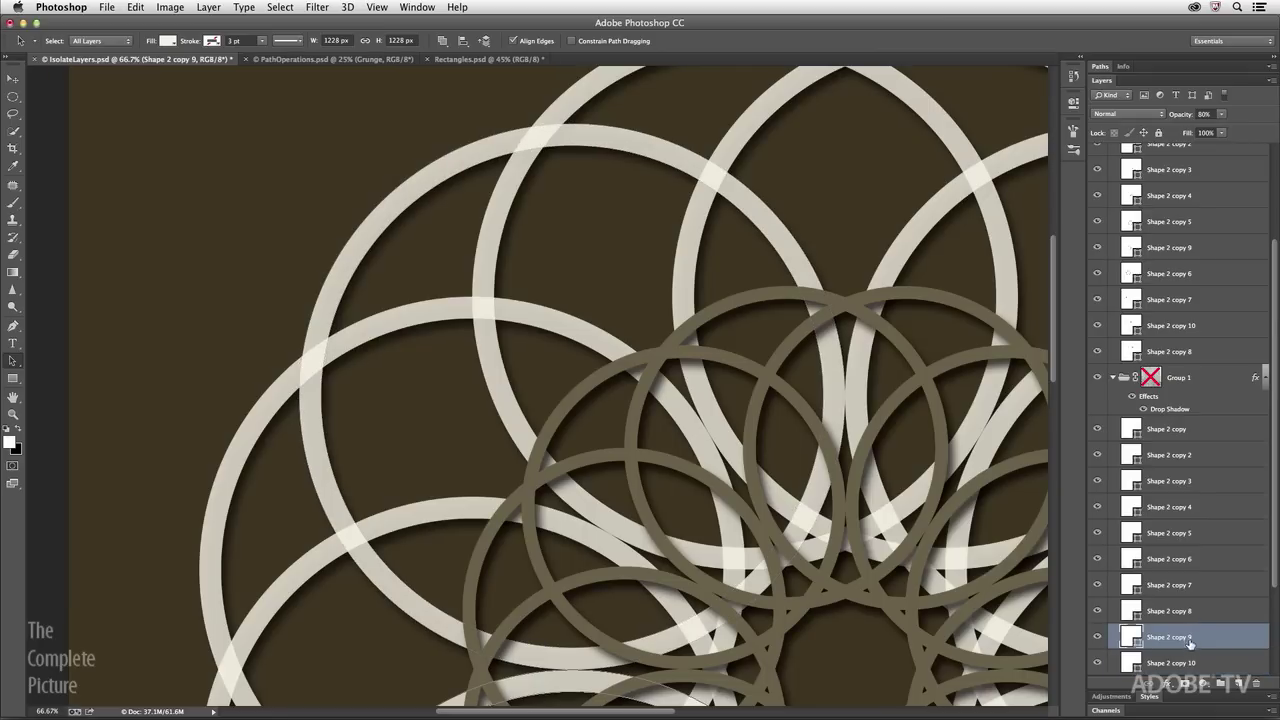
left_click(1193, 663)
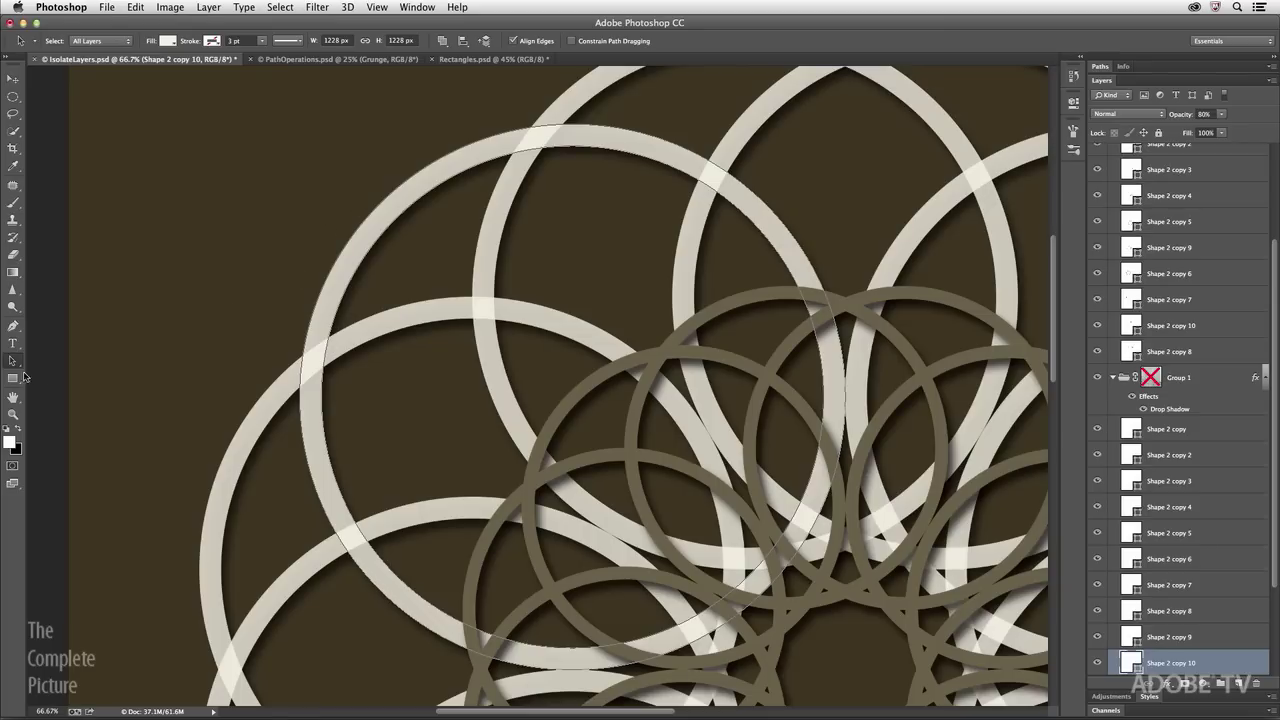
Use Direct Selection to select anchor points of the overlapping circles across multiple layers, and pick the anchor atop one inner circle
left_click_drag(13, 362, 72, 366)
left_click_drag(216, 103, 745, 607)
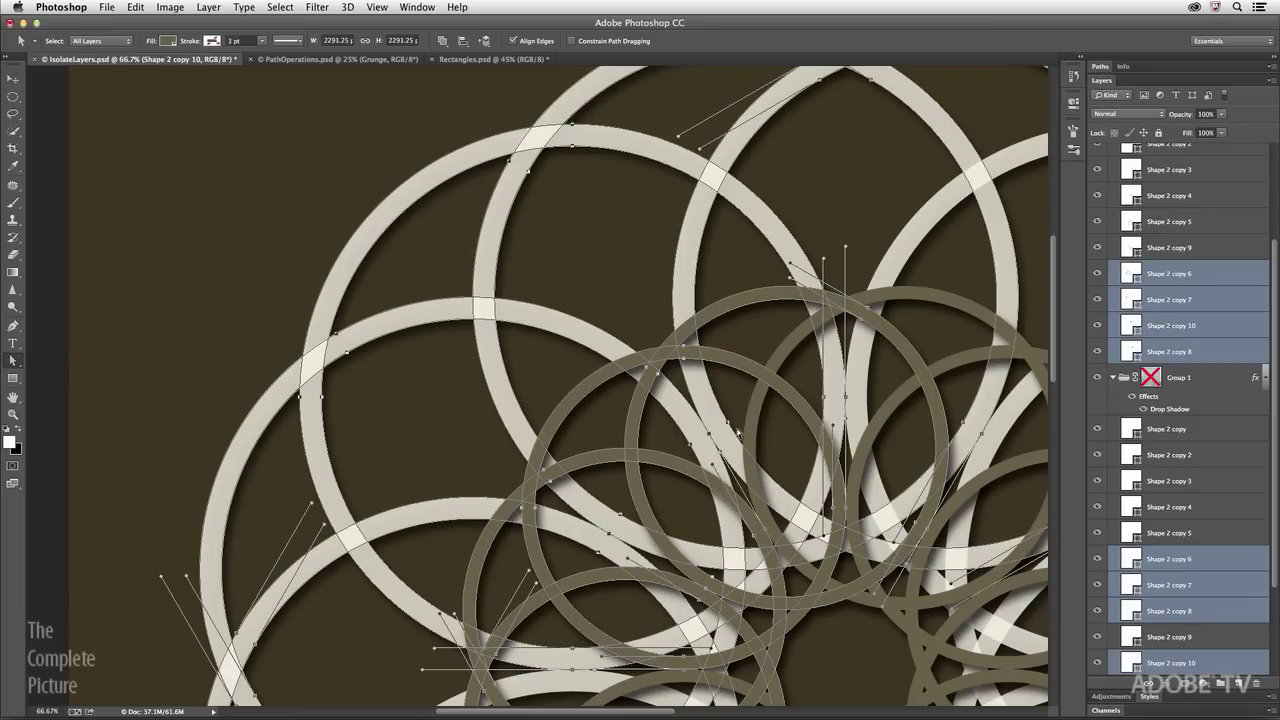
left_click(685, 363)
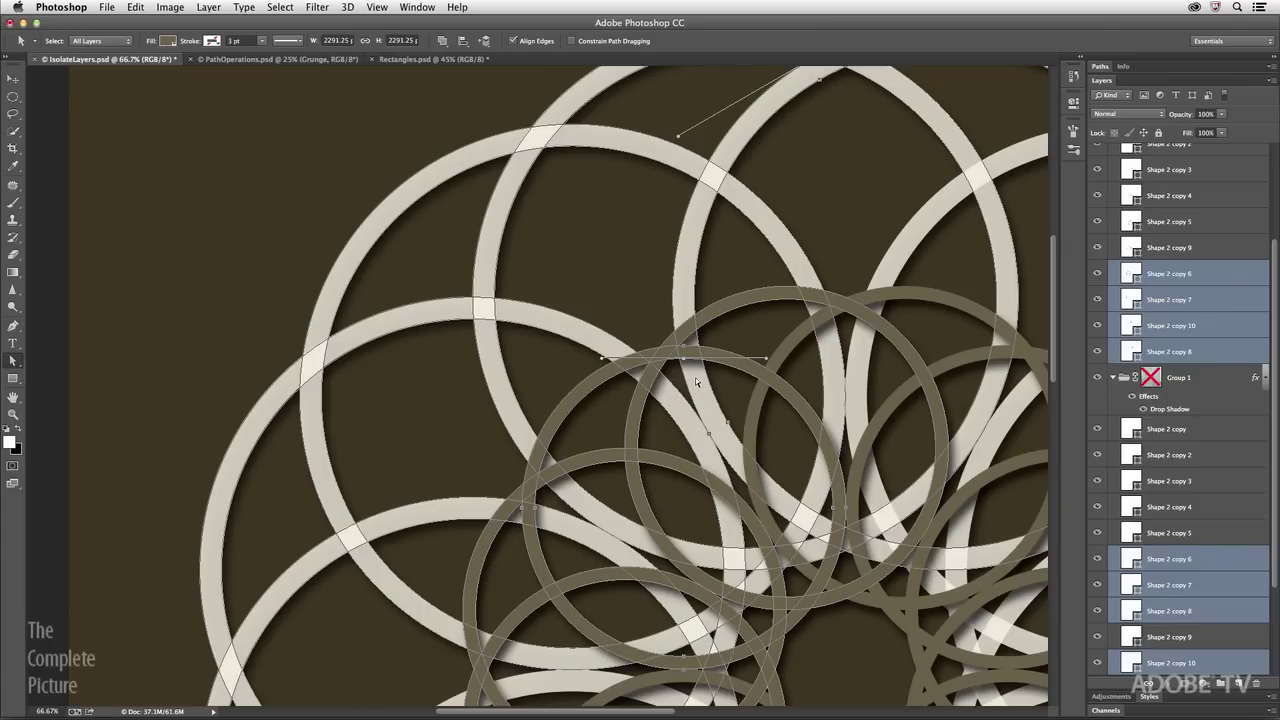
Draw a rectangle shape of about 390 × 186 px in the empty area beside the circles
key("u")
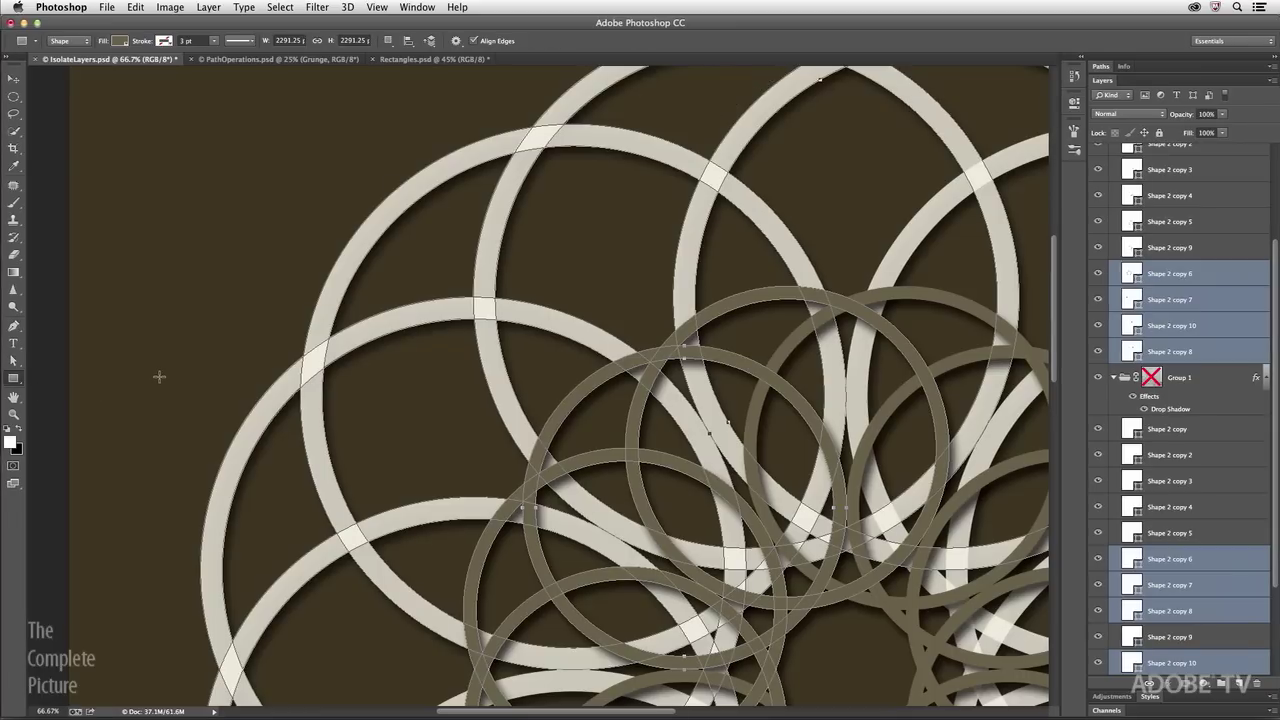
left_click_drag(120, 126, 294, 209)
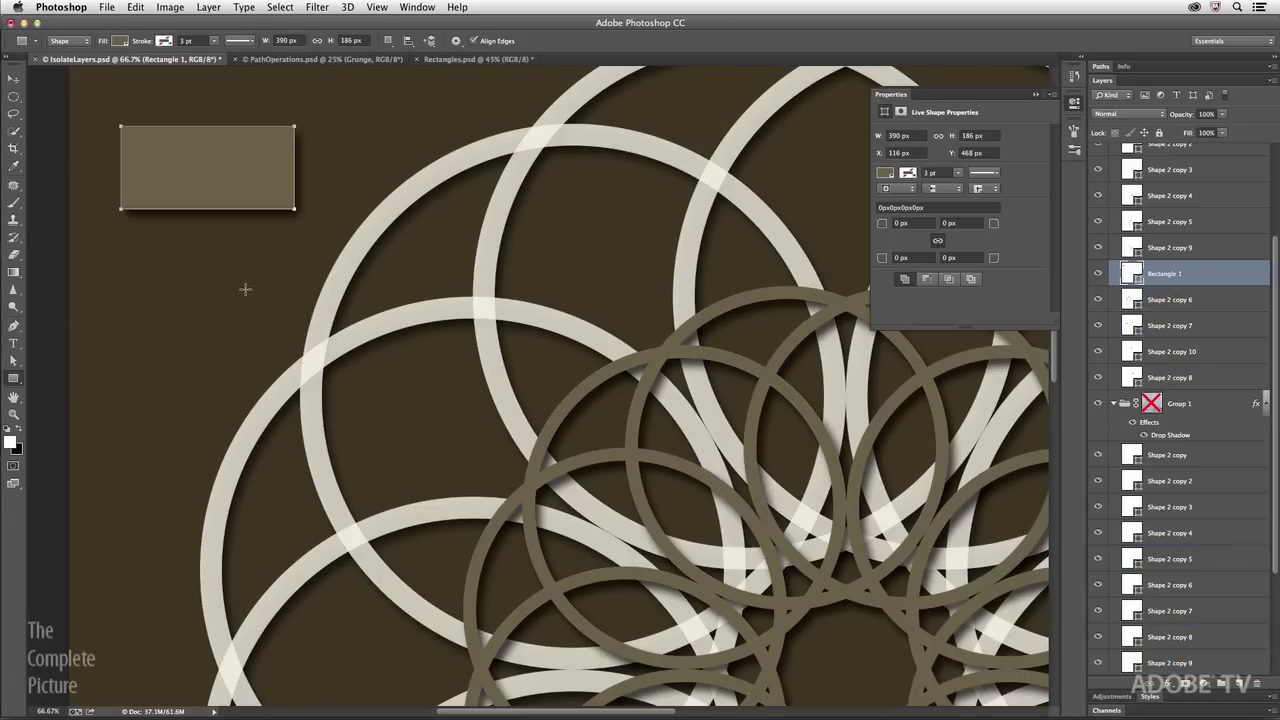
Make the Shape 2 copy 6 layer active, and use Direct Selection to reselect the rectangle directly on the canvas
left_click(1175, 301)
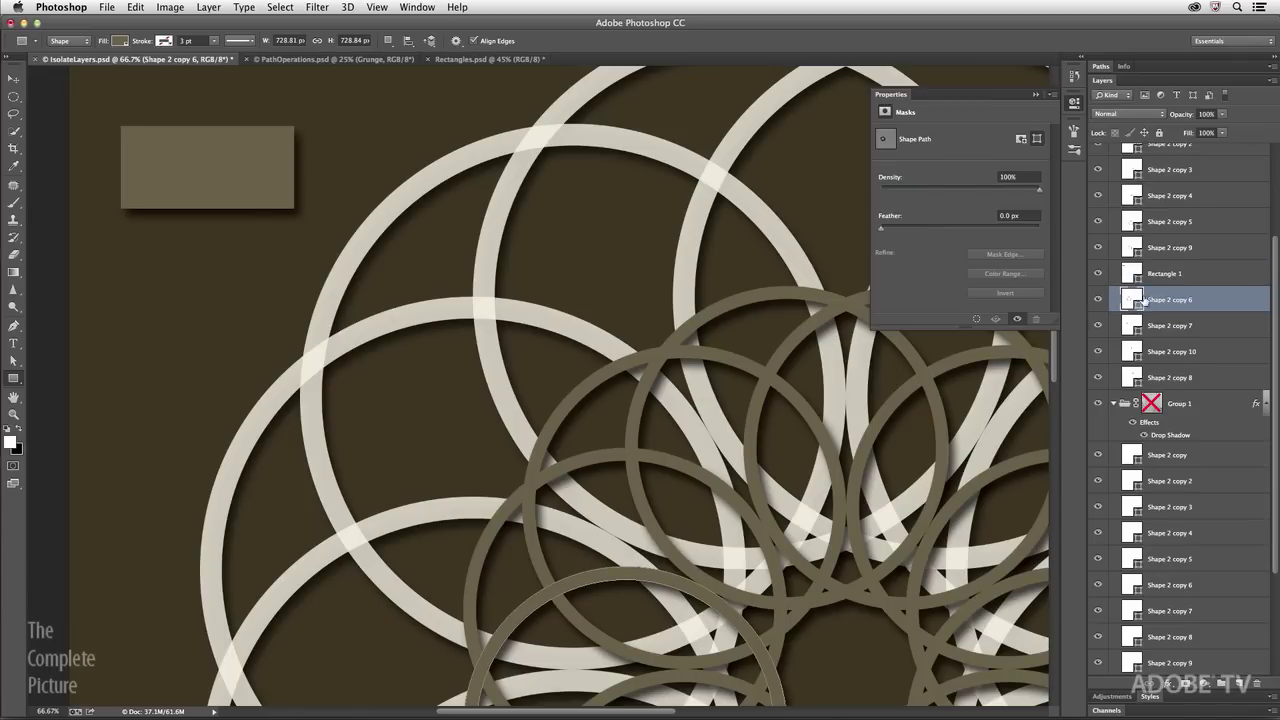
key("a")
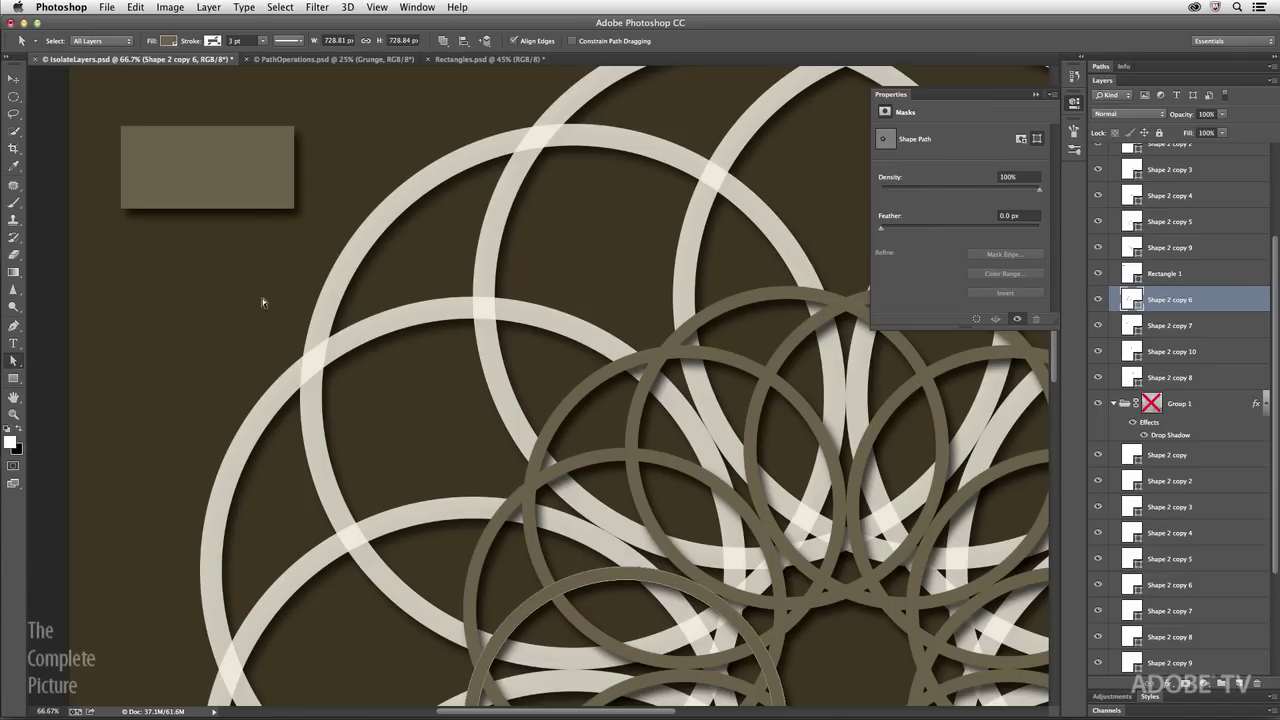
left_click(13, 365)
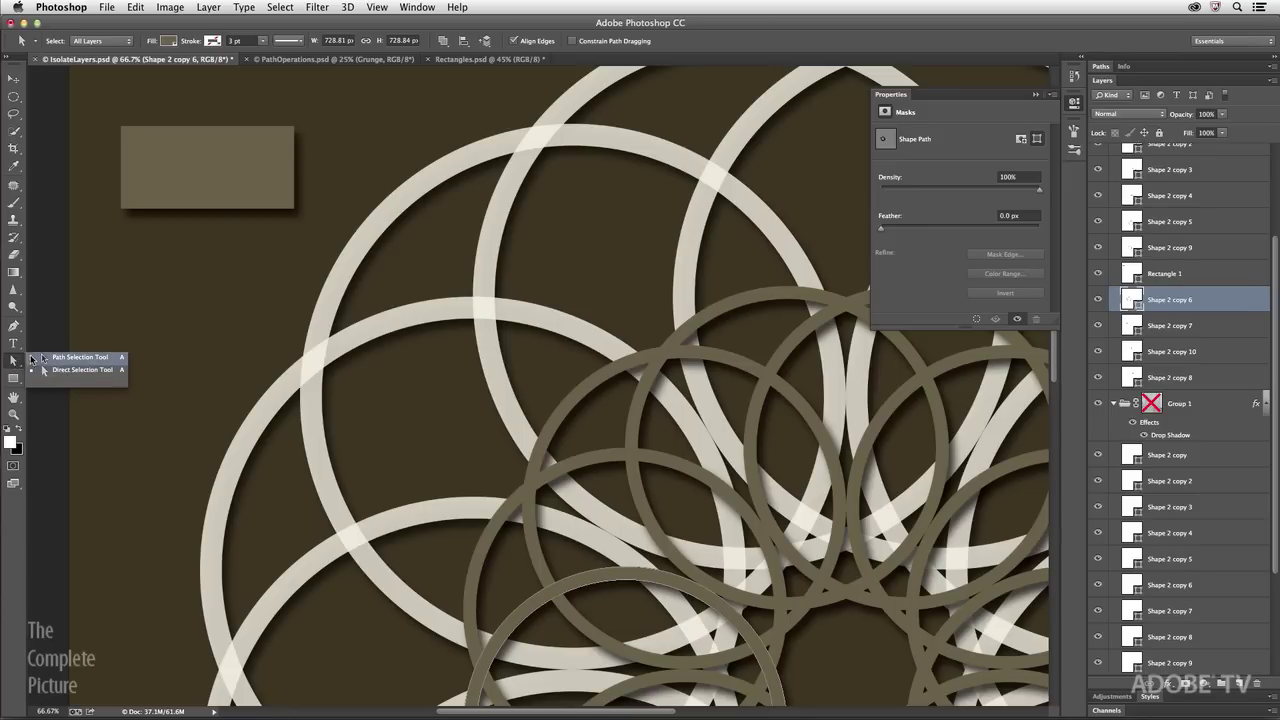
left_click(50, 370)
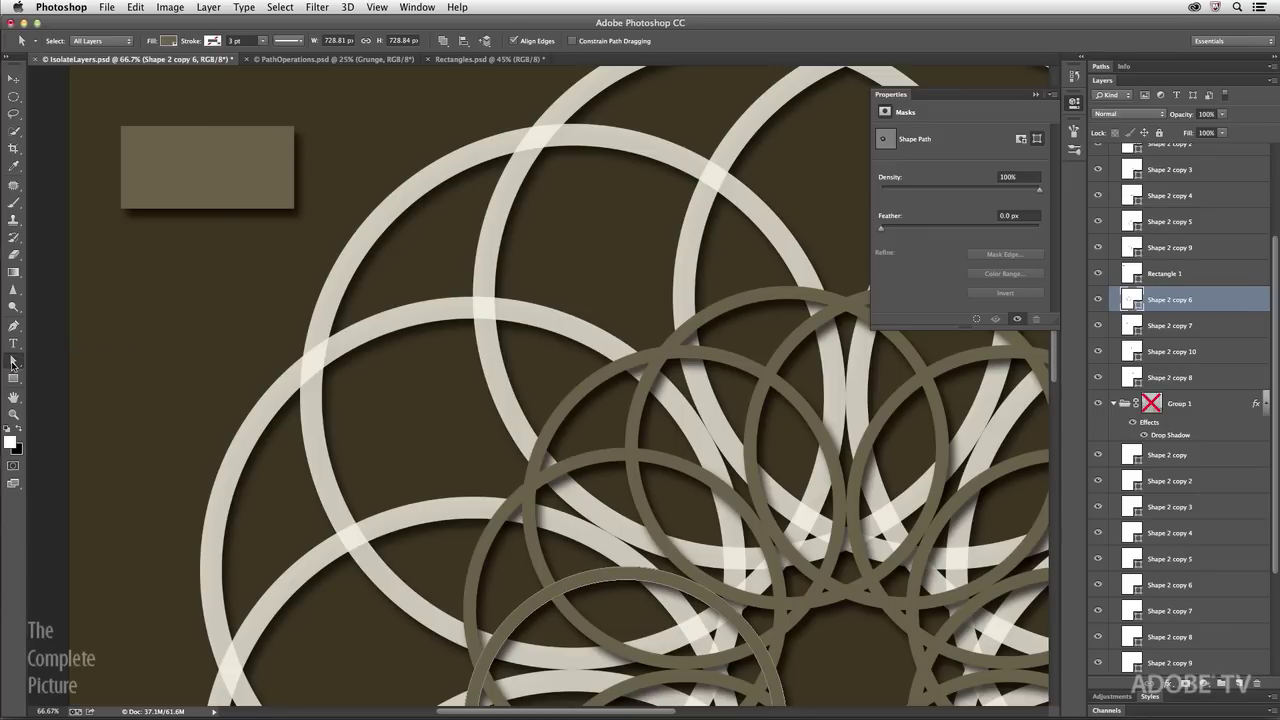
left_click(337, 168)
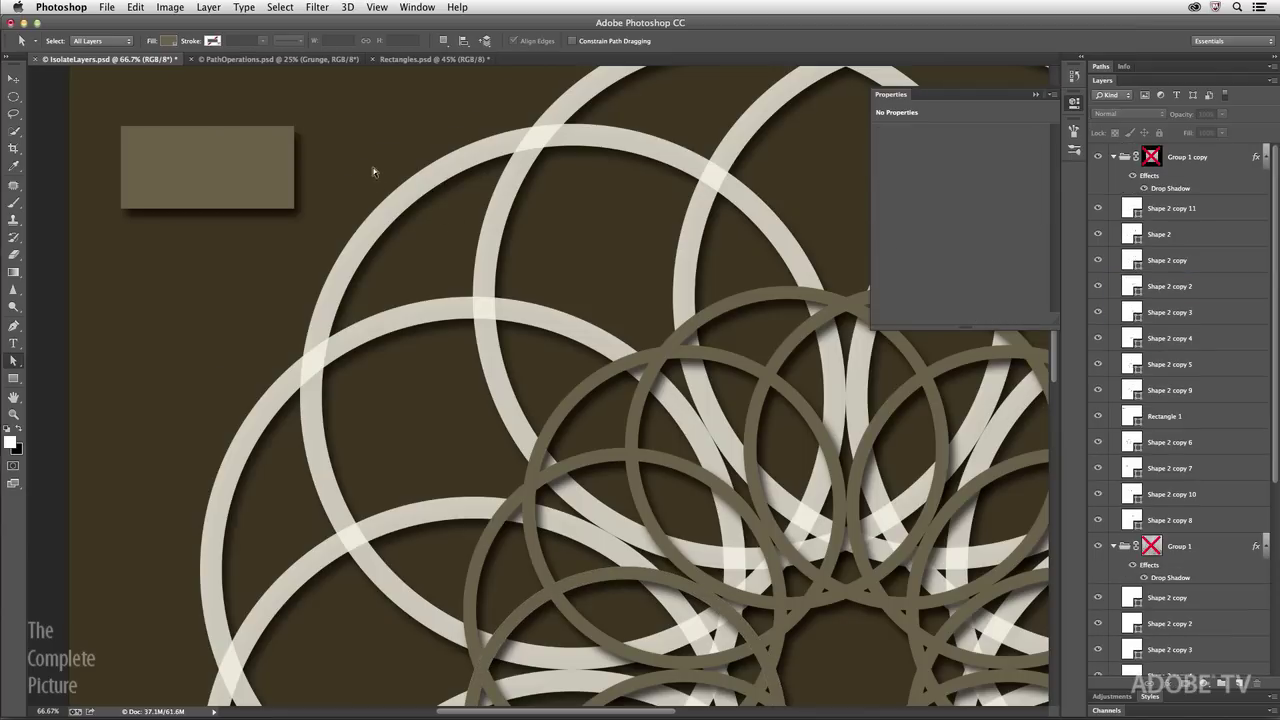
left_click(295, 129)
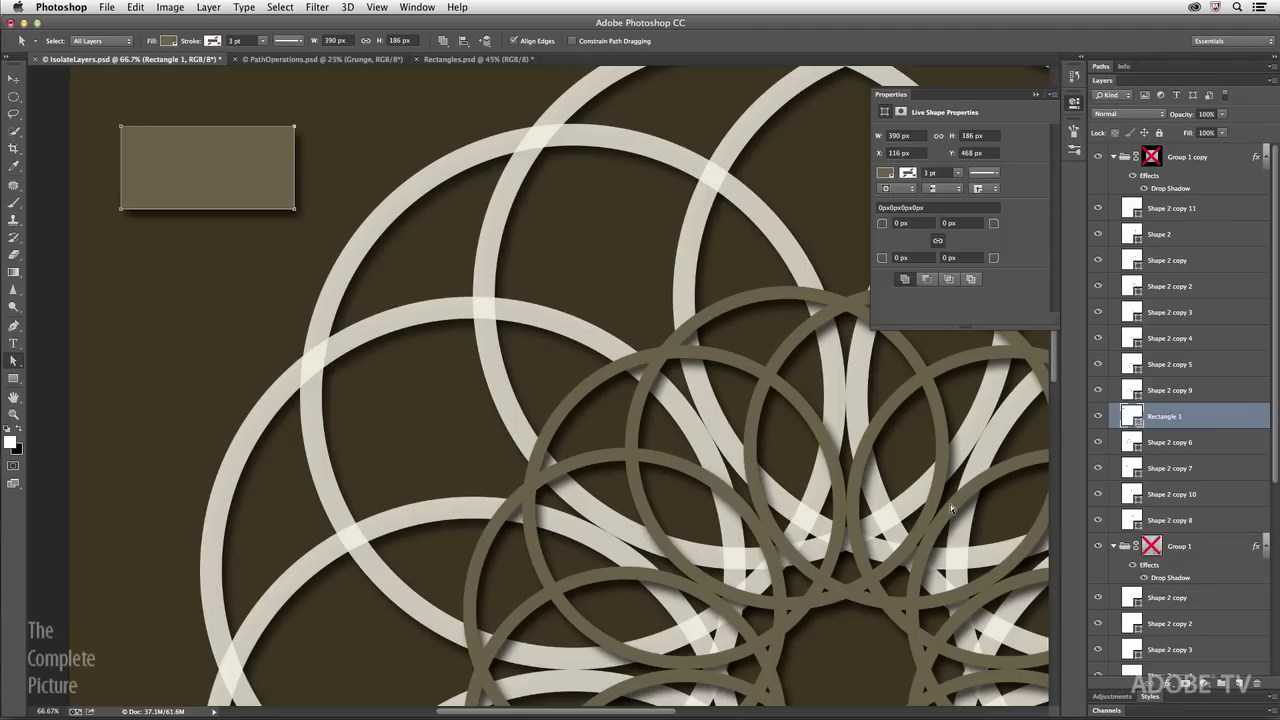
Step back through the history to before the rectangle was drawn
key("super+alt+z")
key("super+alt+z")
key("super+alt+z")
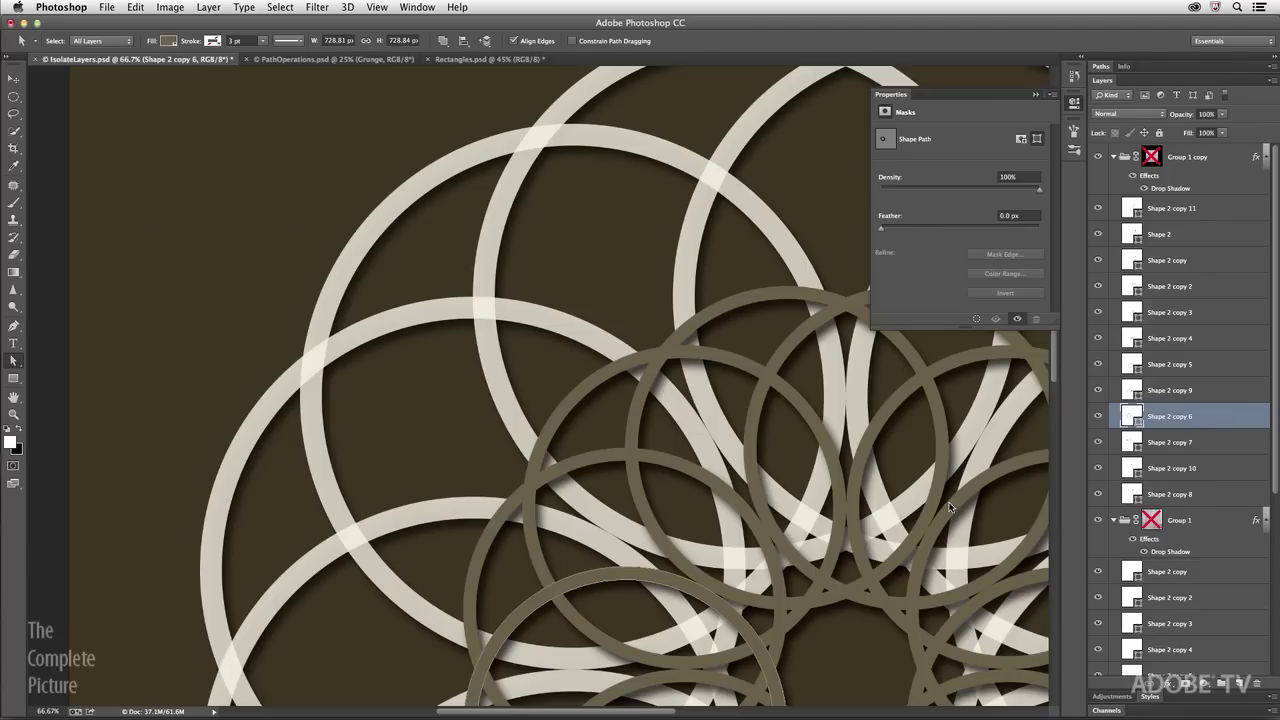
Select the paths of all circles in both groups, followed by only the layers from Shape 2 copy 11 through Shape 2 copy 8
key("super+0")
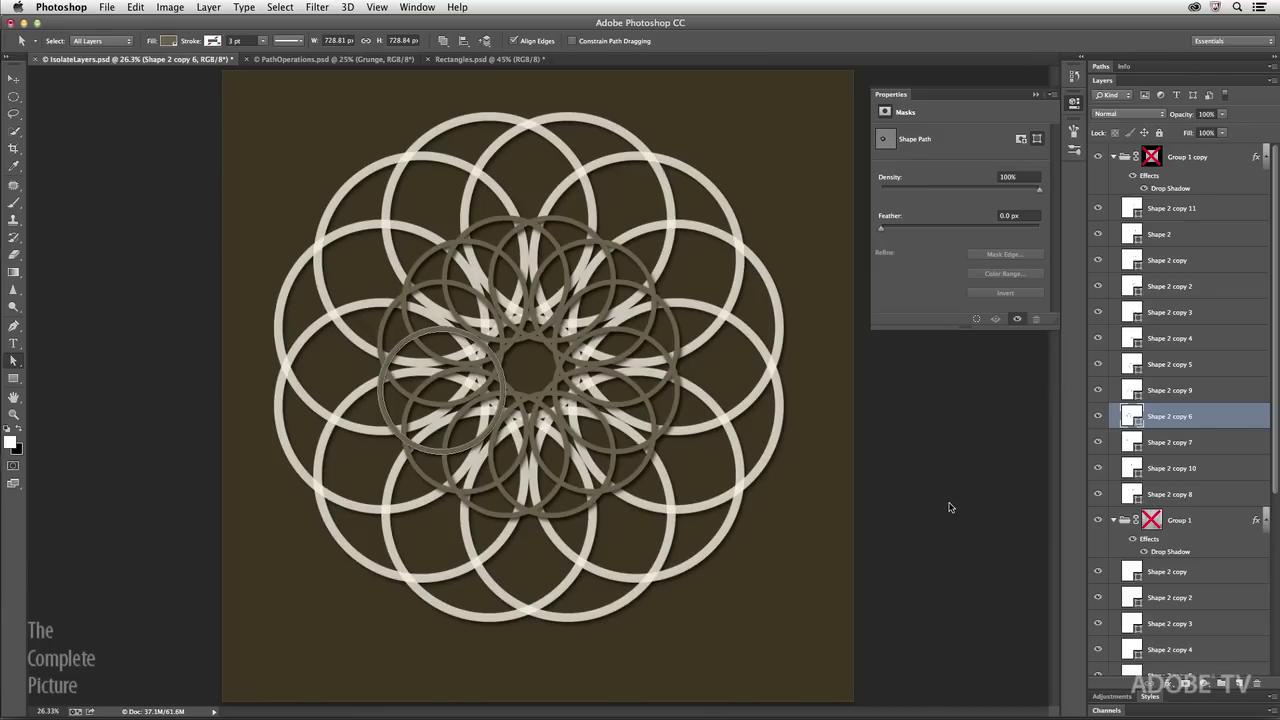
left_click_drag(241, 106, 830, 644)
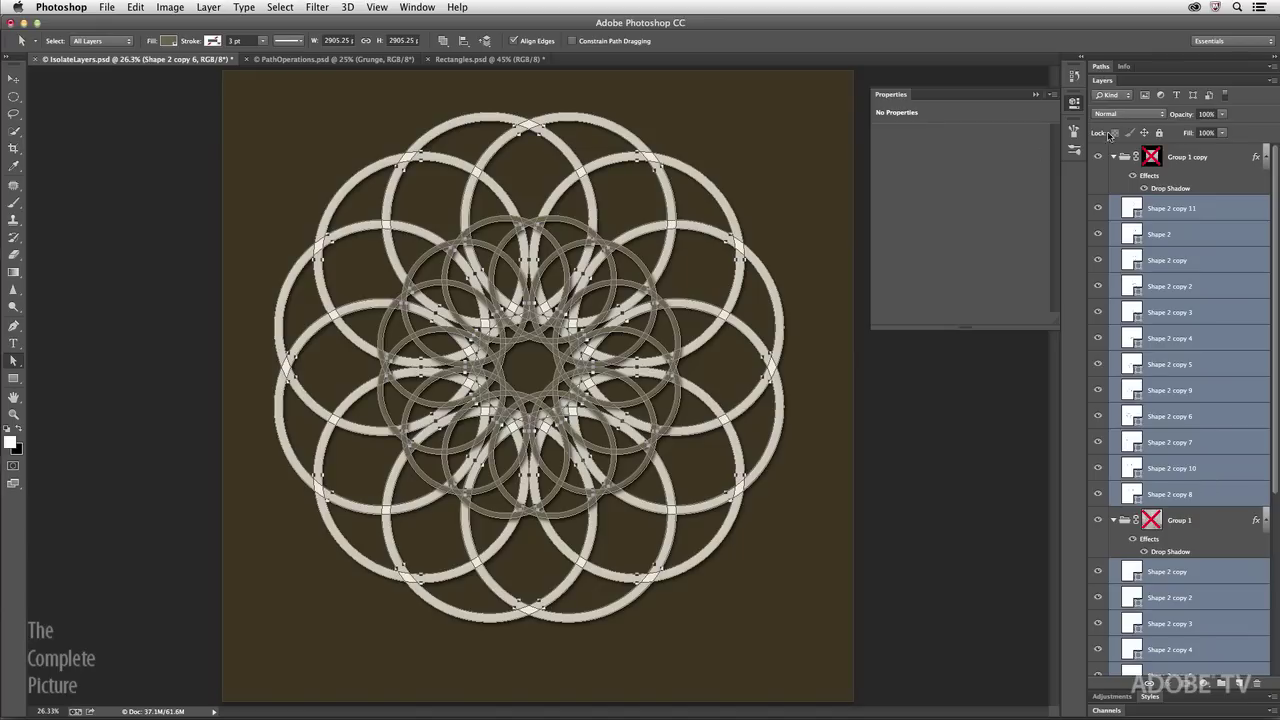
left_click(1196, 210)
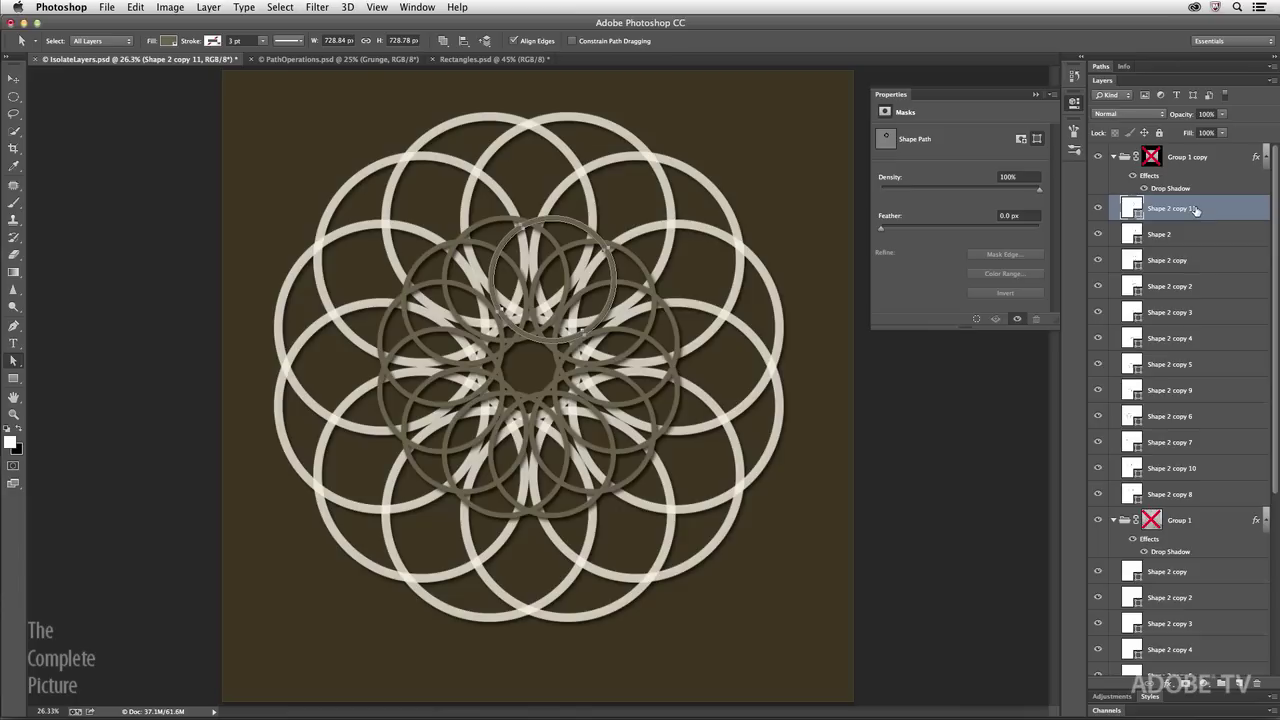
left_click(1205, 496, "shift")
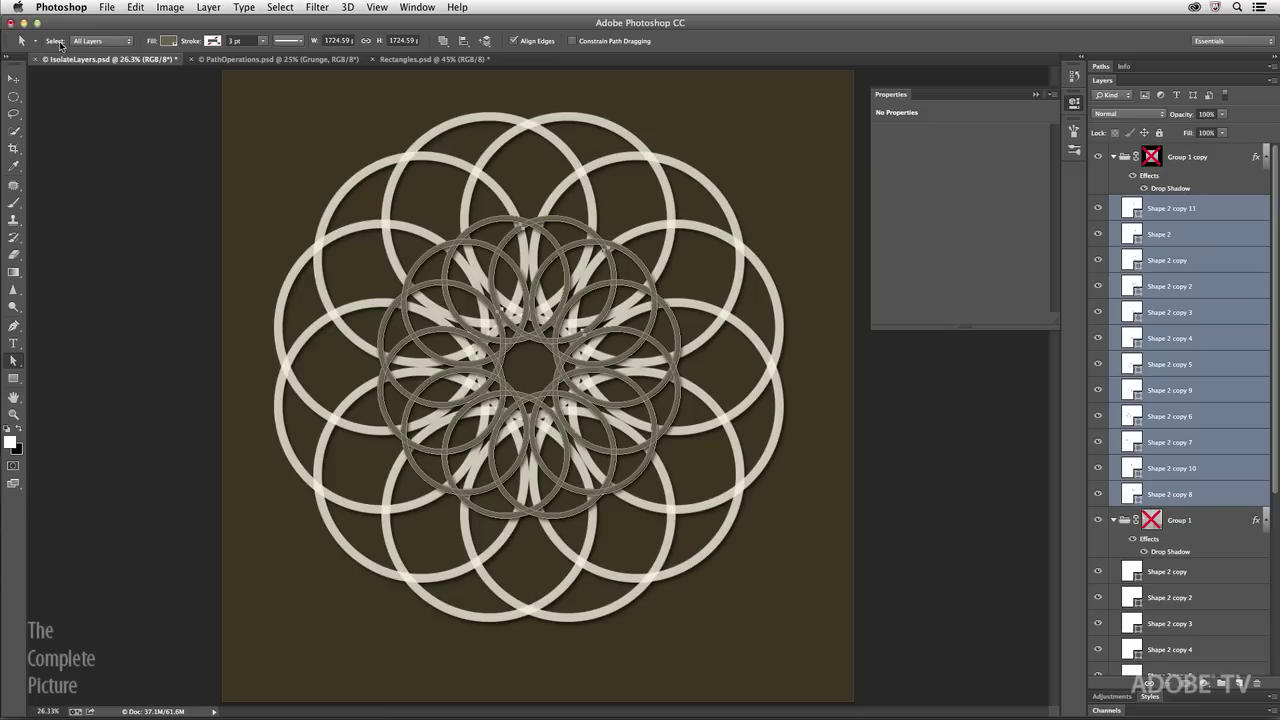
Restrict path selection to Active Layers and select anchor points along the right side of the inner circles
left_click(111, 43)
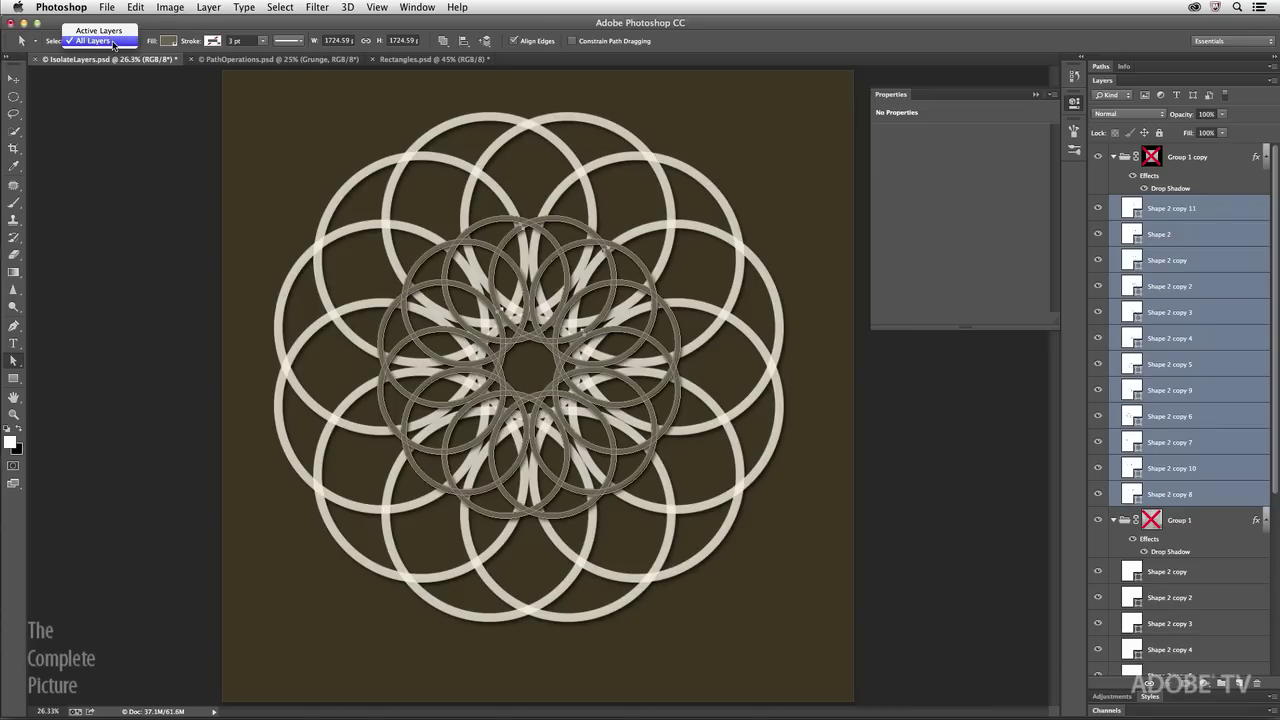
left_click(116, 31)
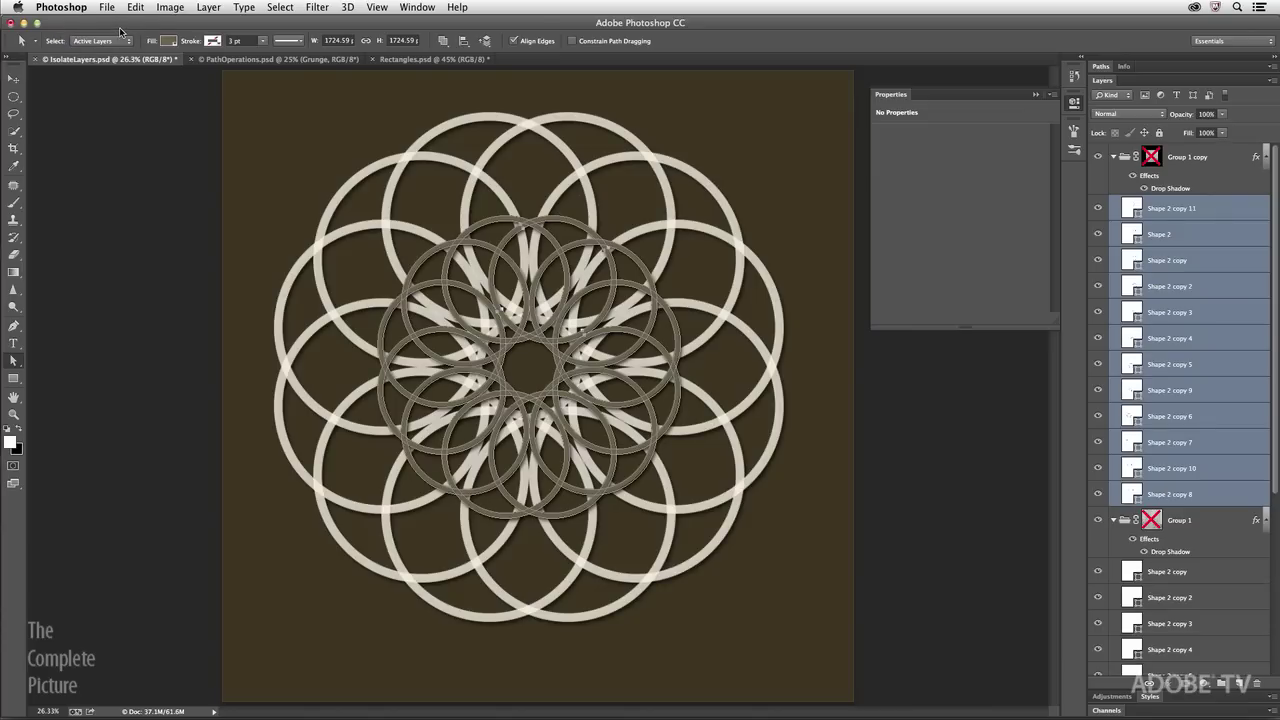
left_click(279, 126)
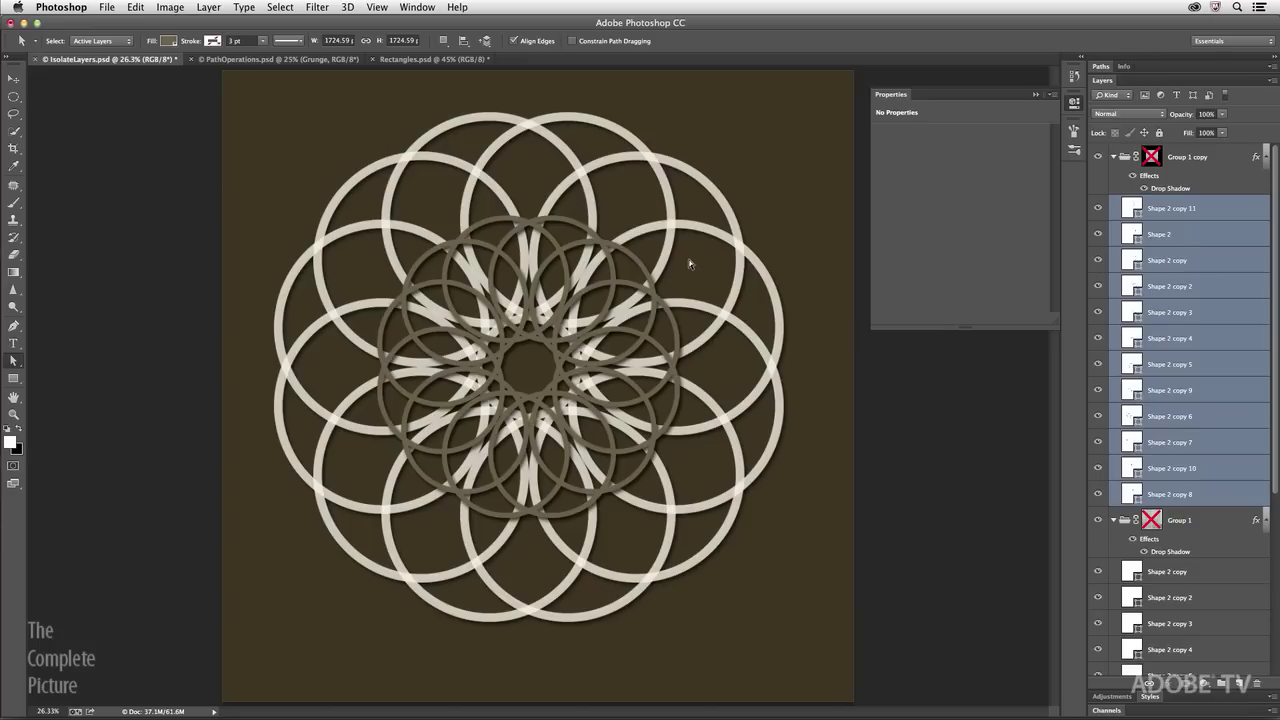
left_click_drag(689, 264, 597, 432)
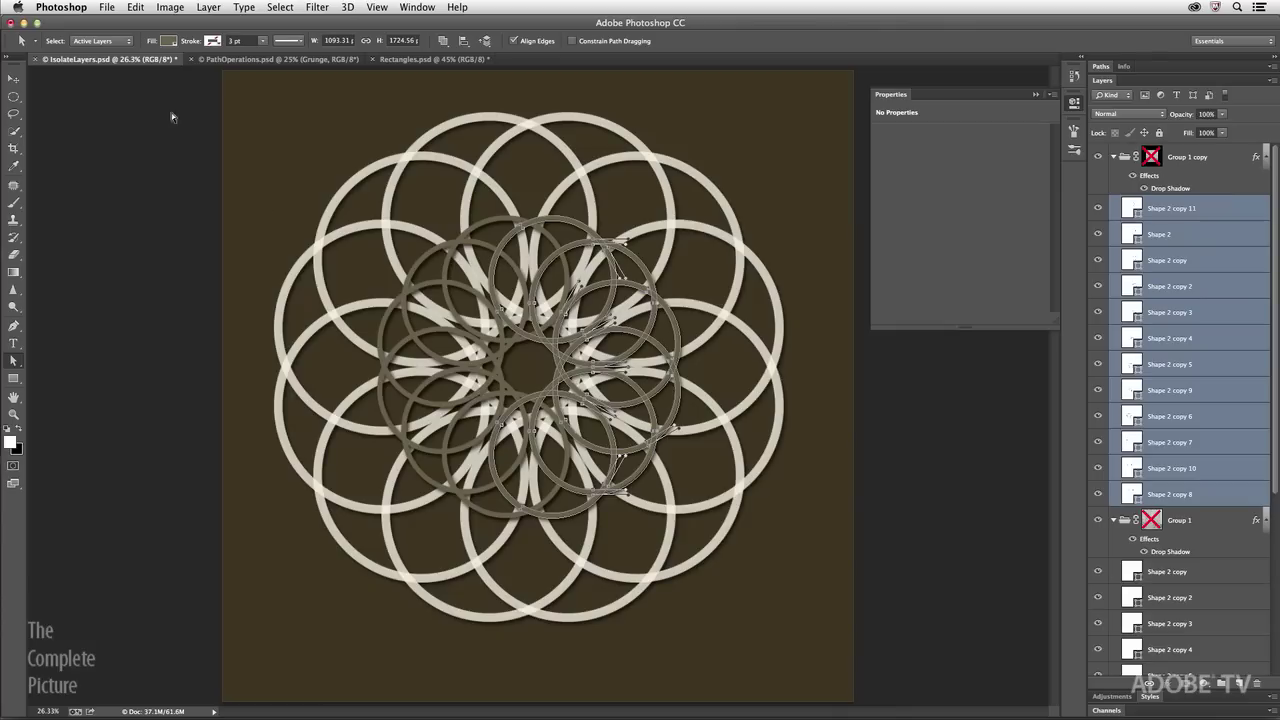
left_click(108, 43)
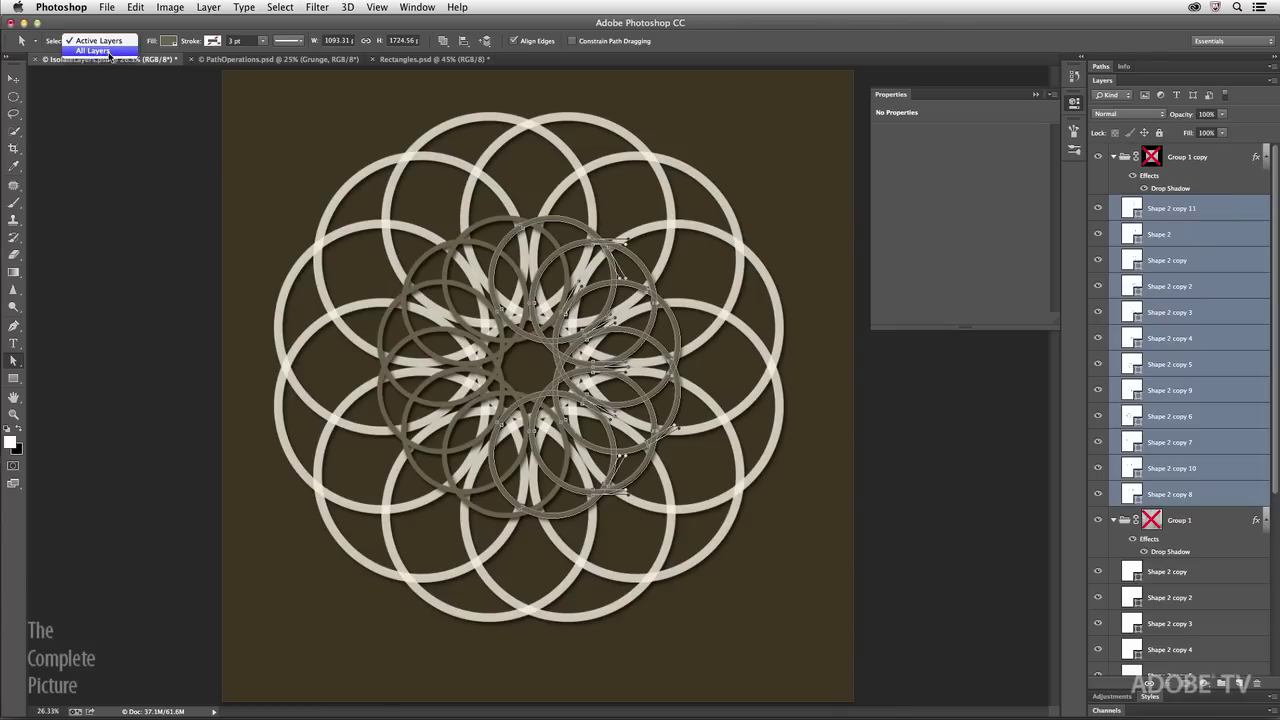
left_click(129, 28)
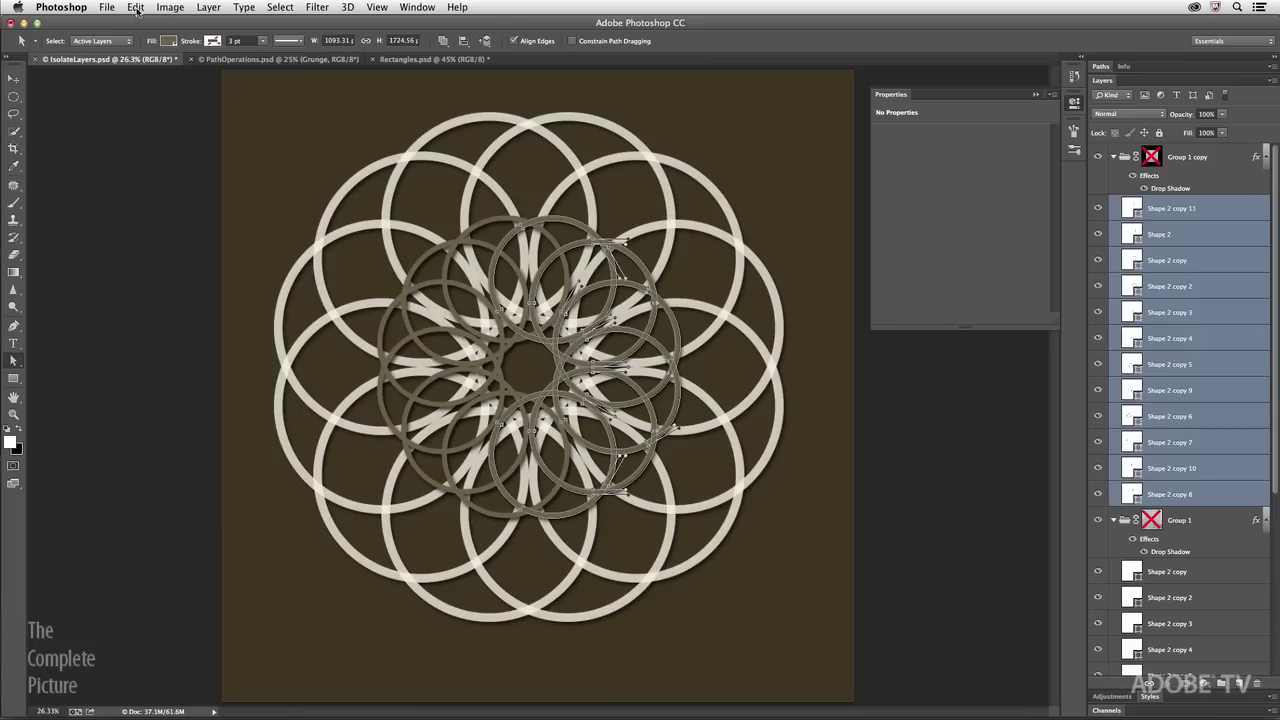
Assign the single-letter shortcut K to the Direct Selection Mode Toggle tool command
left_click(136, 8)
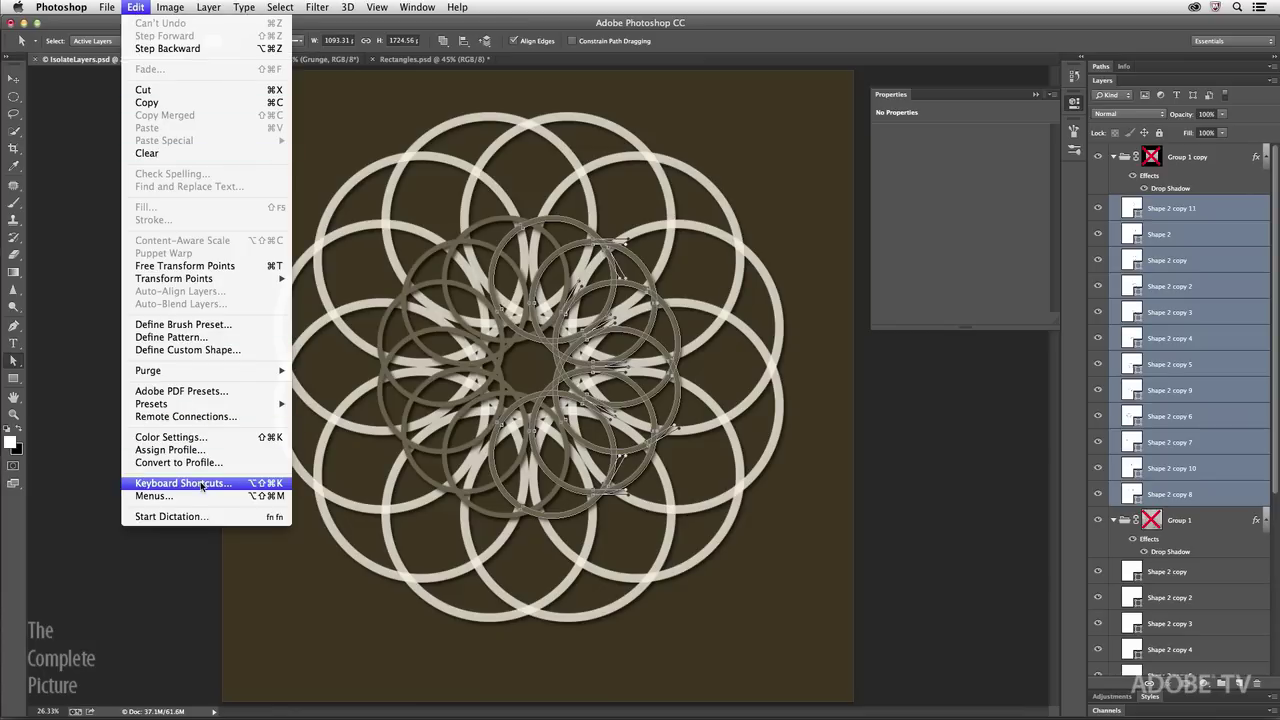
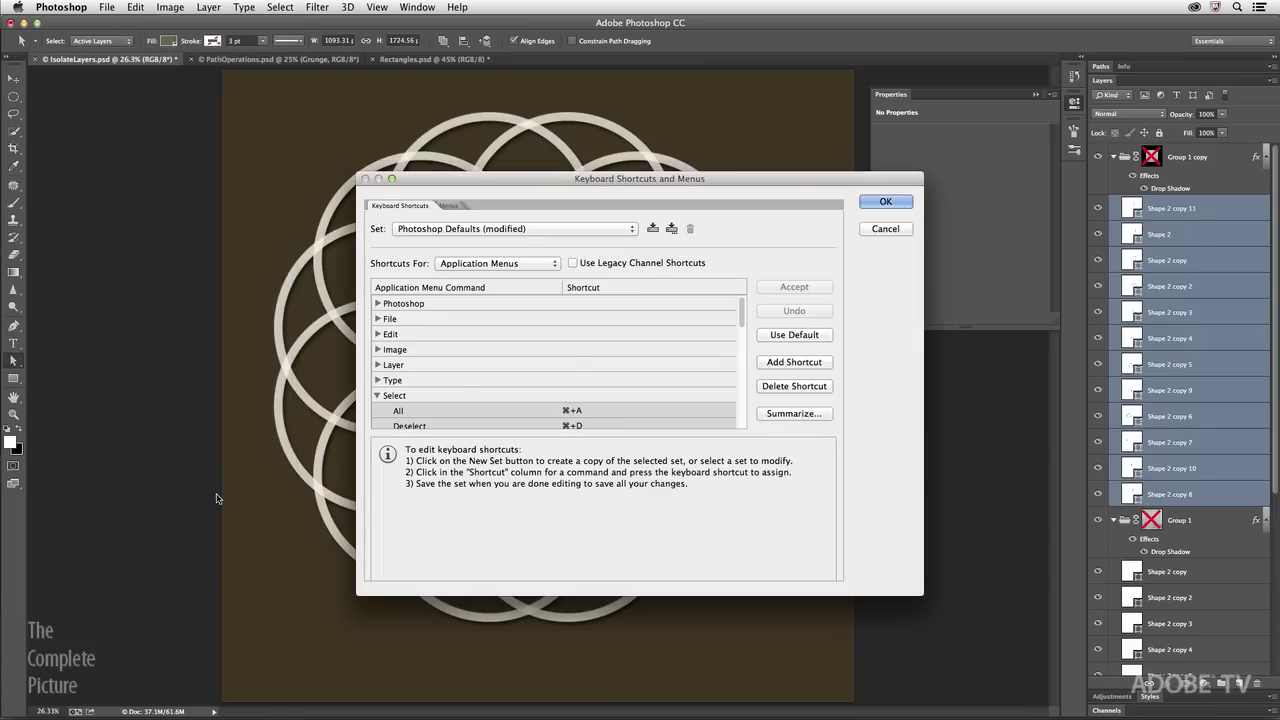
left_click(468, 267)
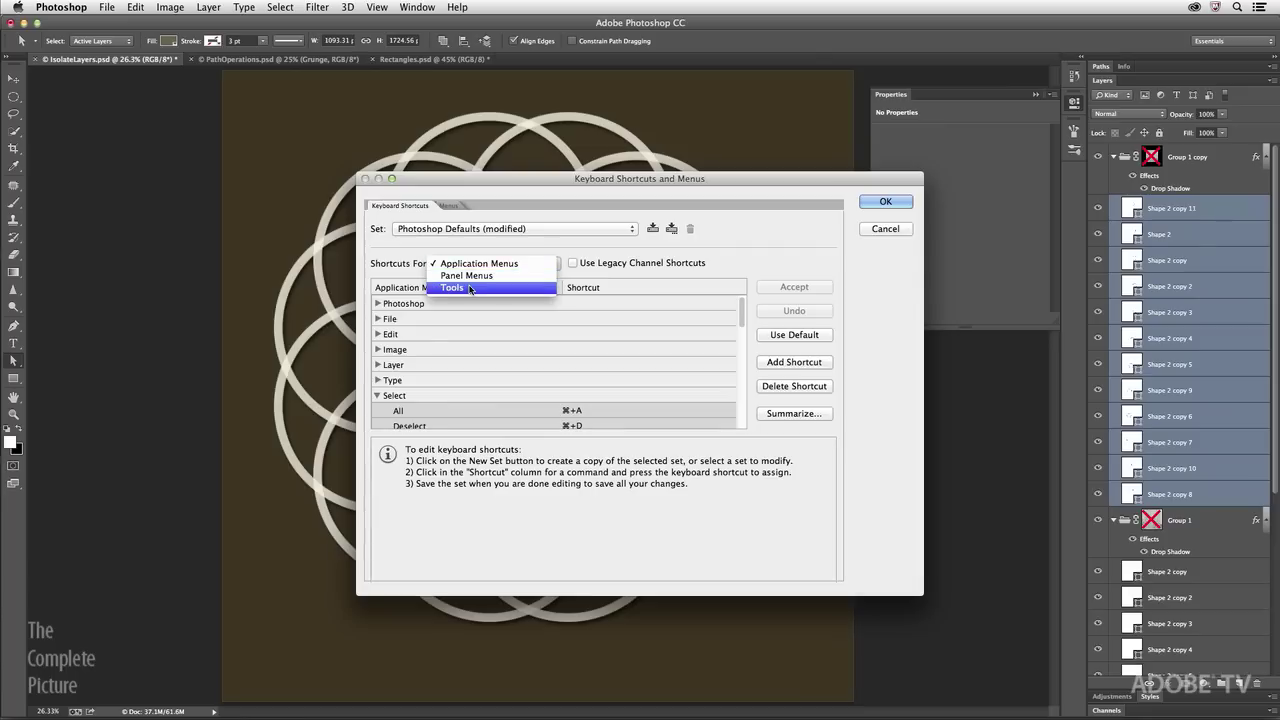
left_click(470, 289)
left_click_drag(743, 305, 743, 452)
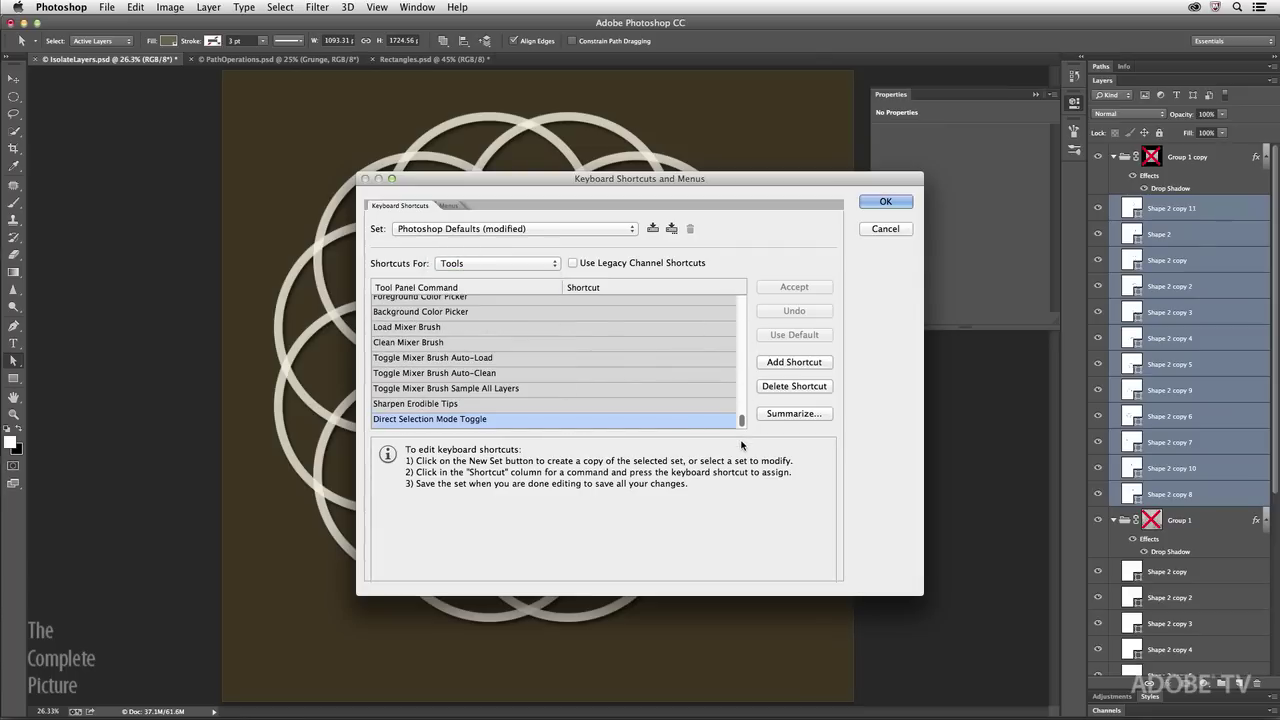
left_click(582, 421)
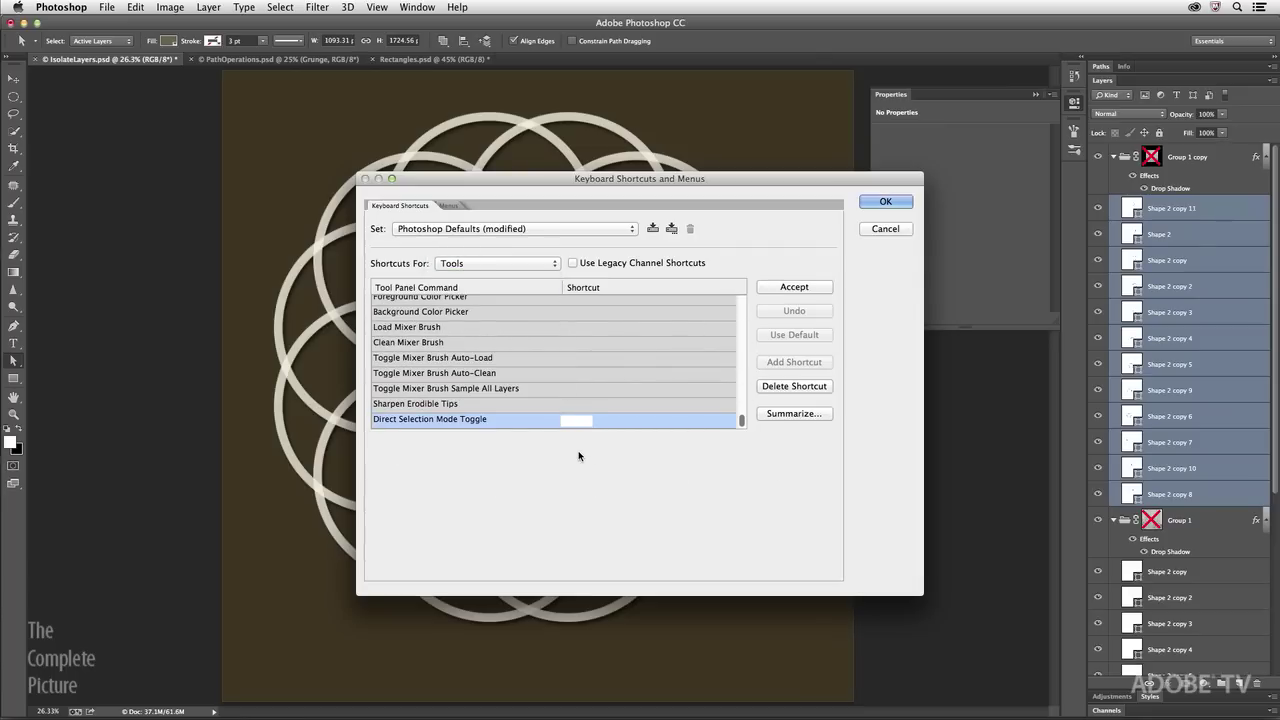
key("super+d")
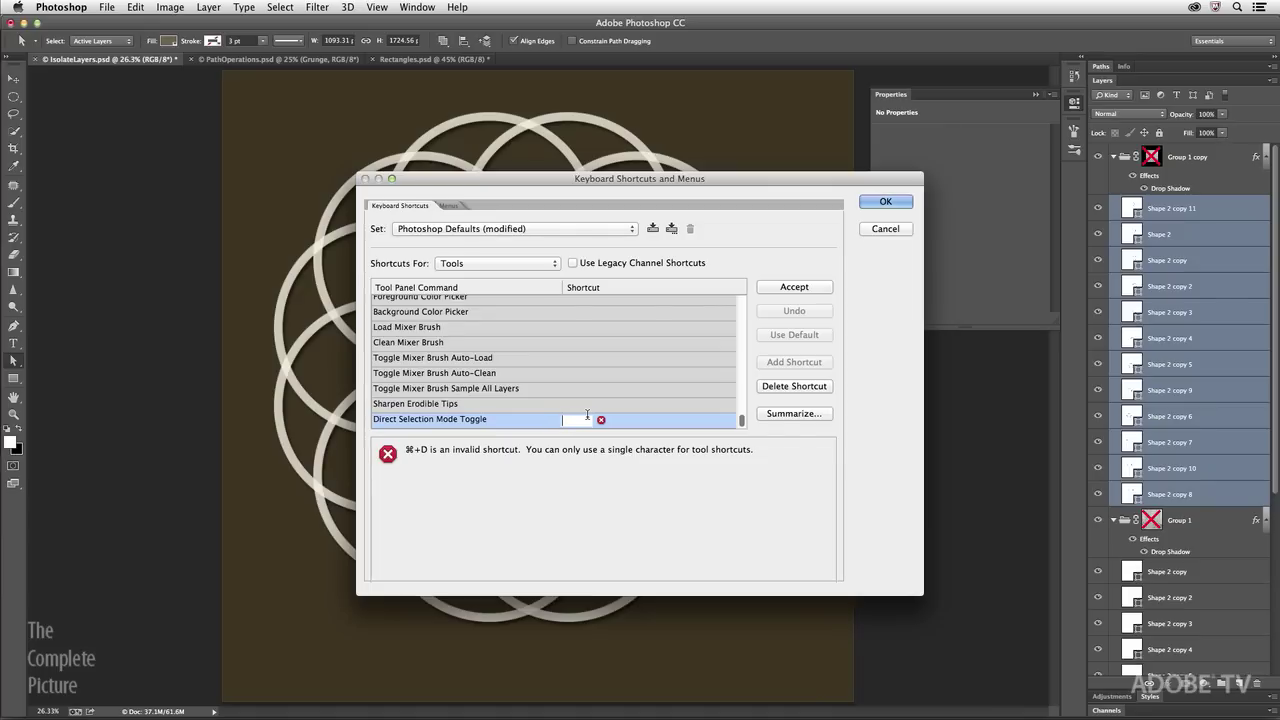
key("k")
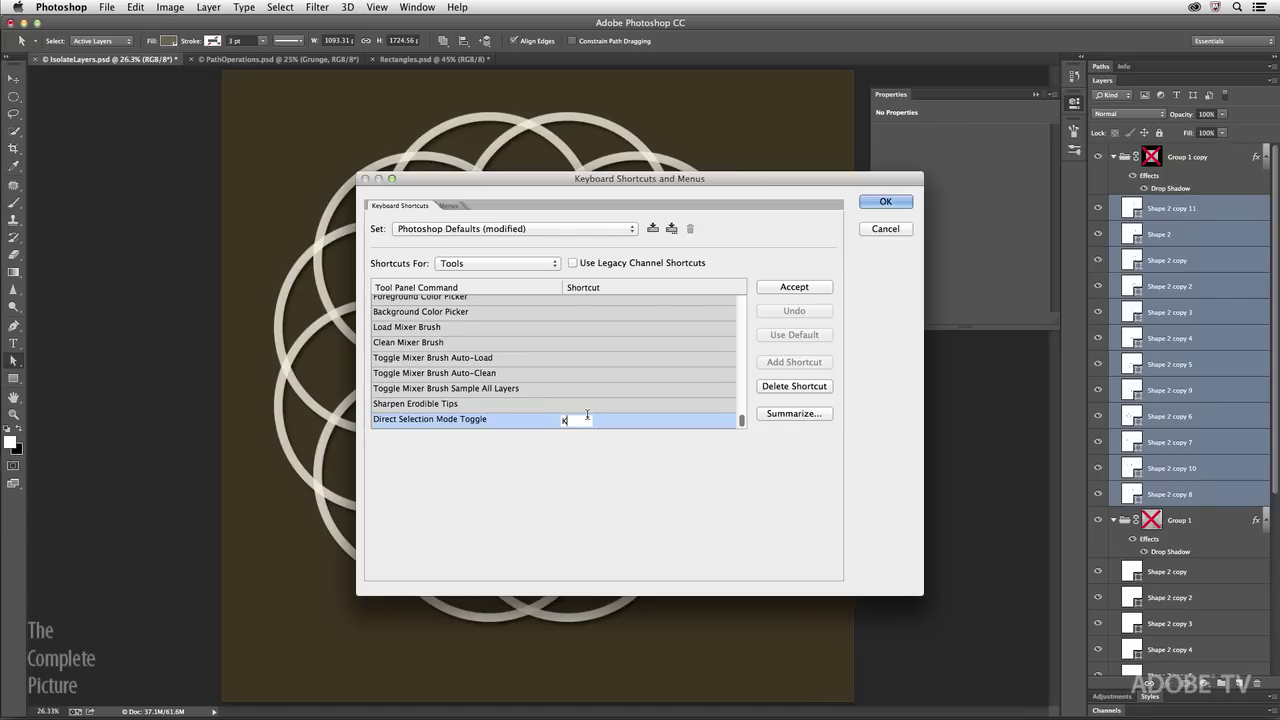
left_click(887, 202)
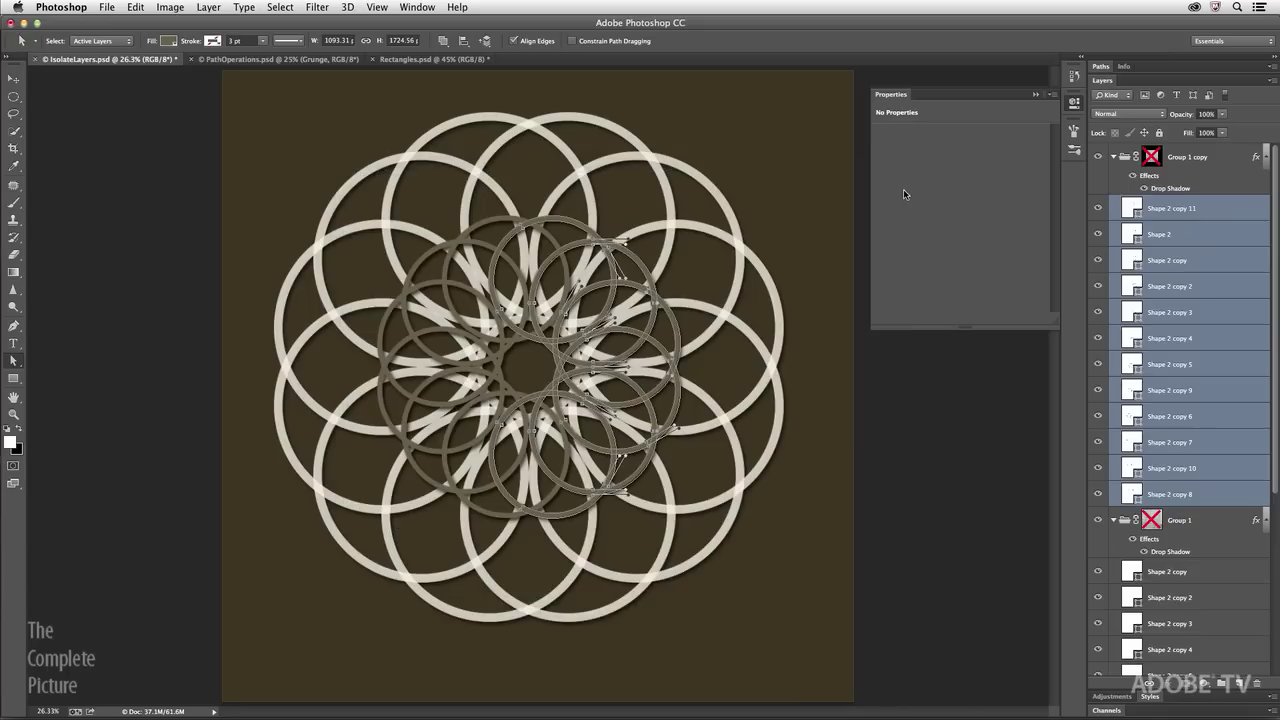
Toggle the path selection mode repeatedly between Active Layers and All Layers with the new shortcut
key("k")
key("k")
key("k")
key("k")
key("k")
Switch to the PathOperations.psd document and select the three ellipses forming the treetop with the Path Selection tool
left_click(238, 60)
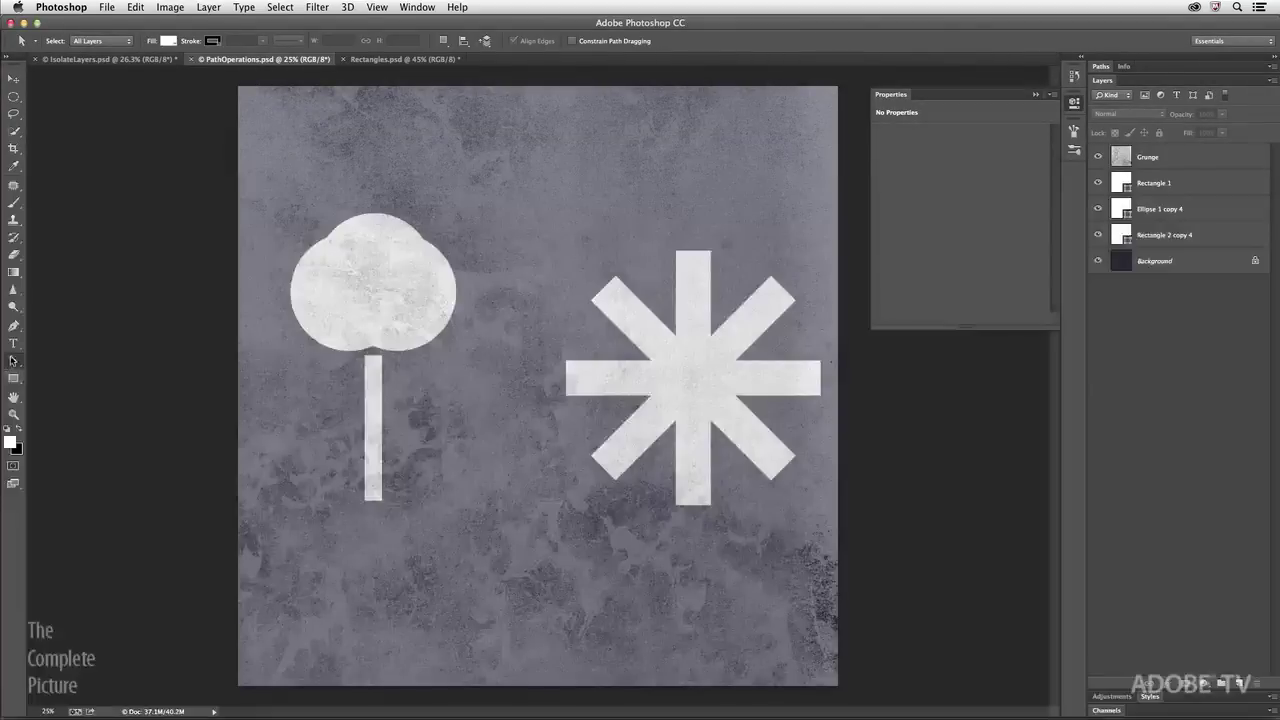
left_click(13, 365)
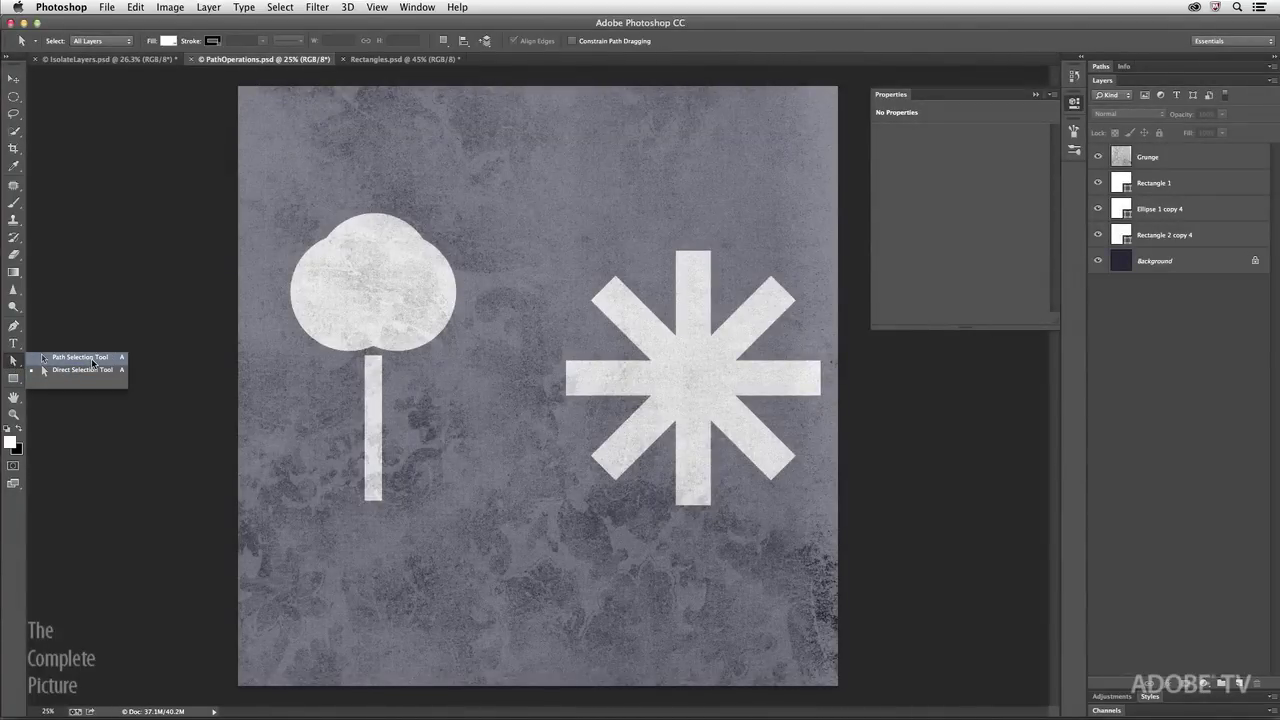
left_click(80, 358)
left_click_drag(292, 248, 440, 328)
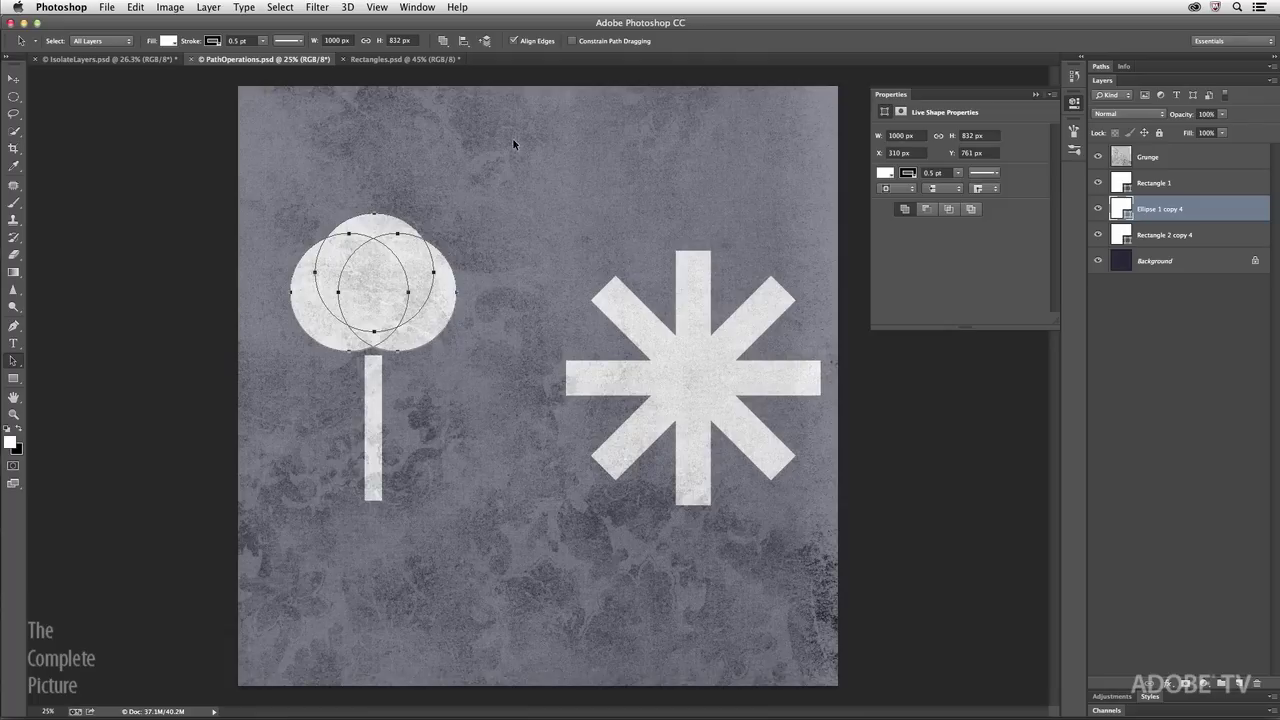
Cycle the treetop ellipses through the path operations Subtract Front Shape, Intersect Shape Areas and Exclude Overlapping Shapes
left_click(443, 42)
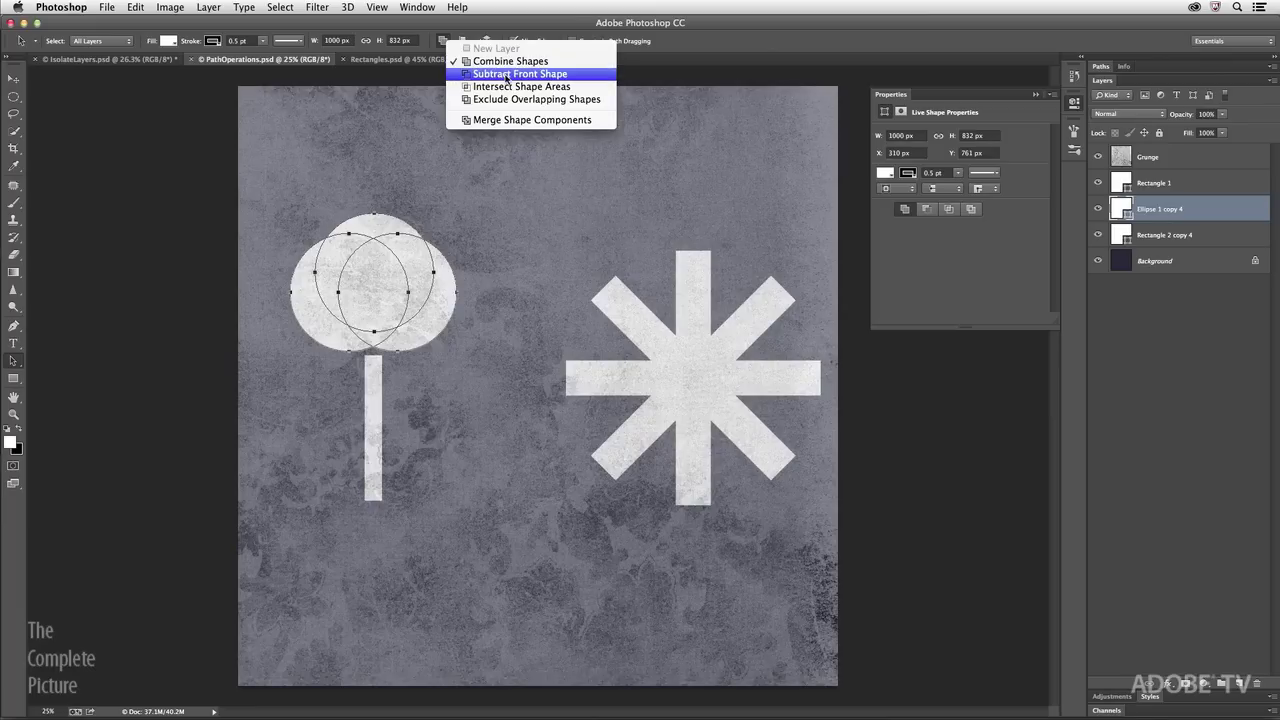
left_click(506, 75)
left_click(446, 43)
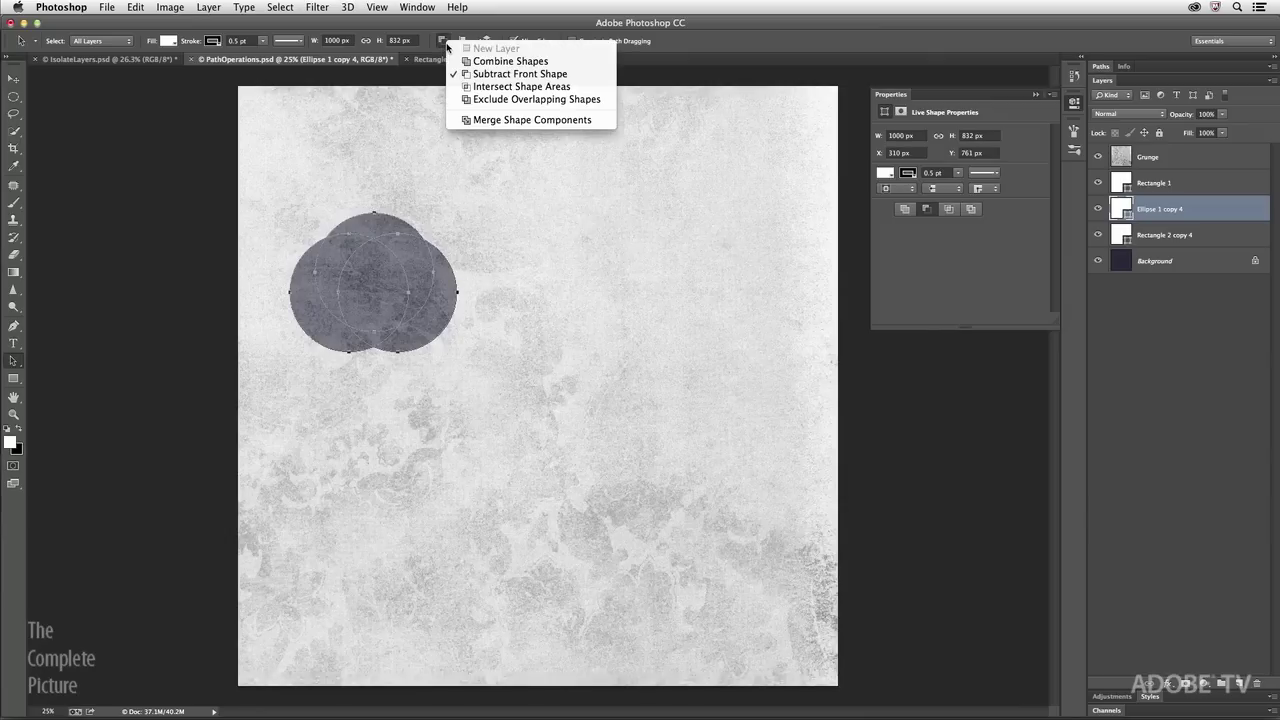
left_click(460, 87)
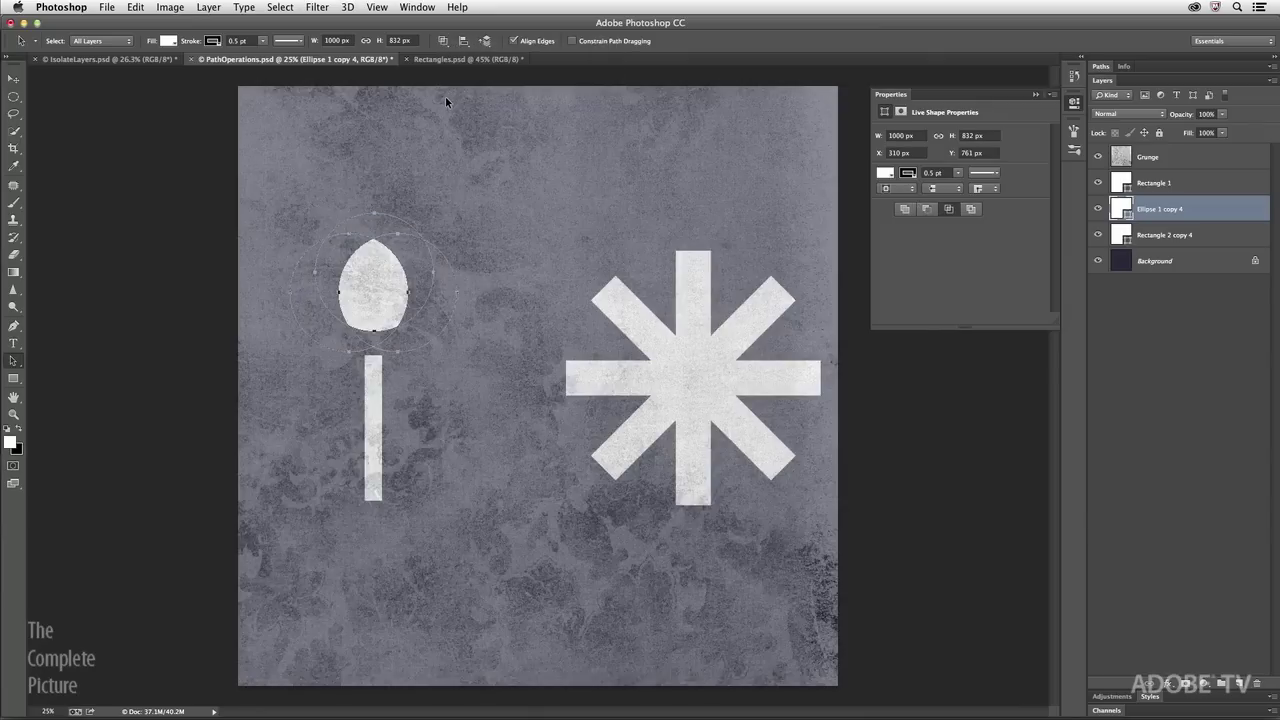
left_click(441, 42)
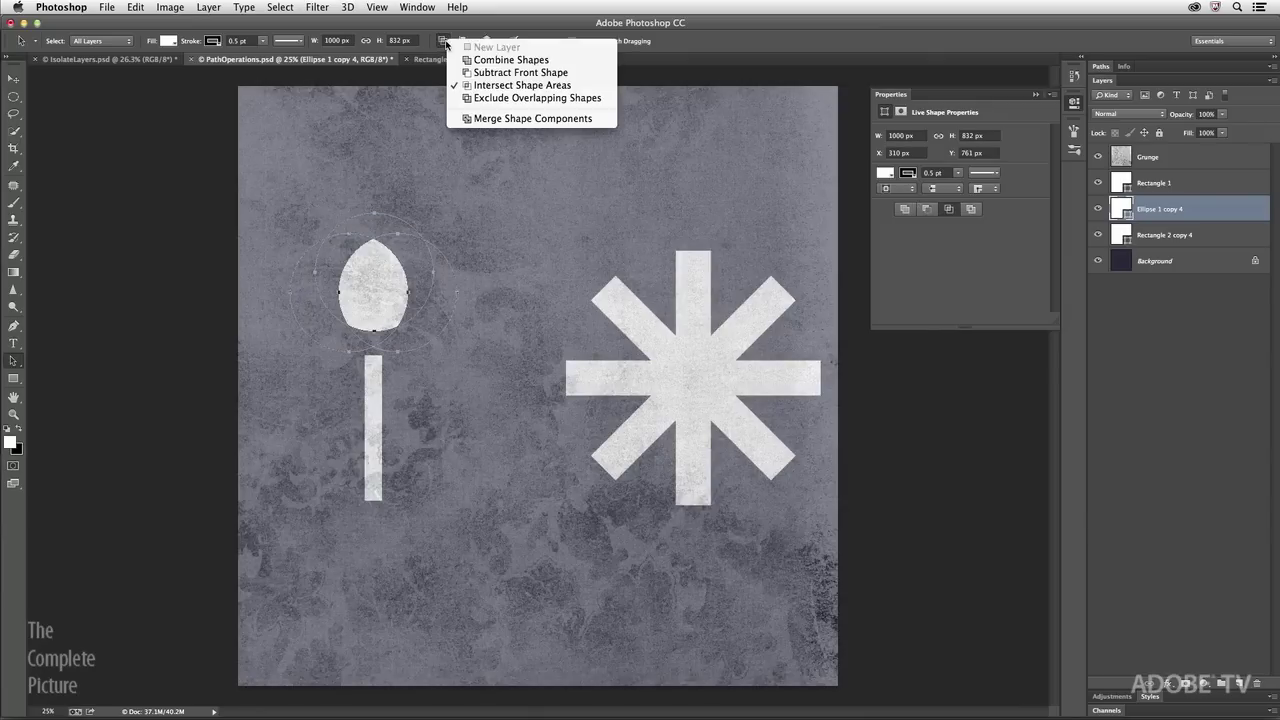
left_click(464, 98)
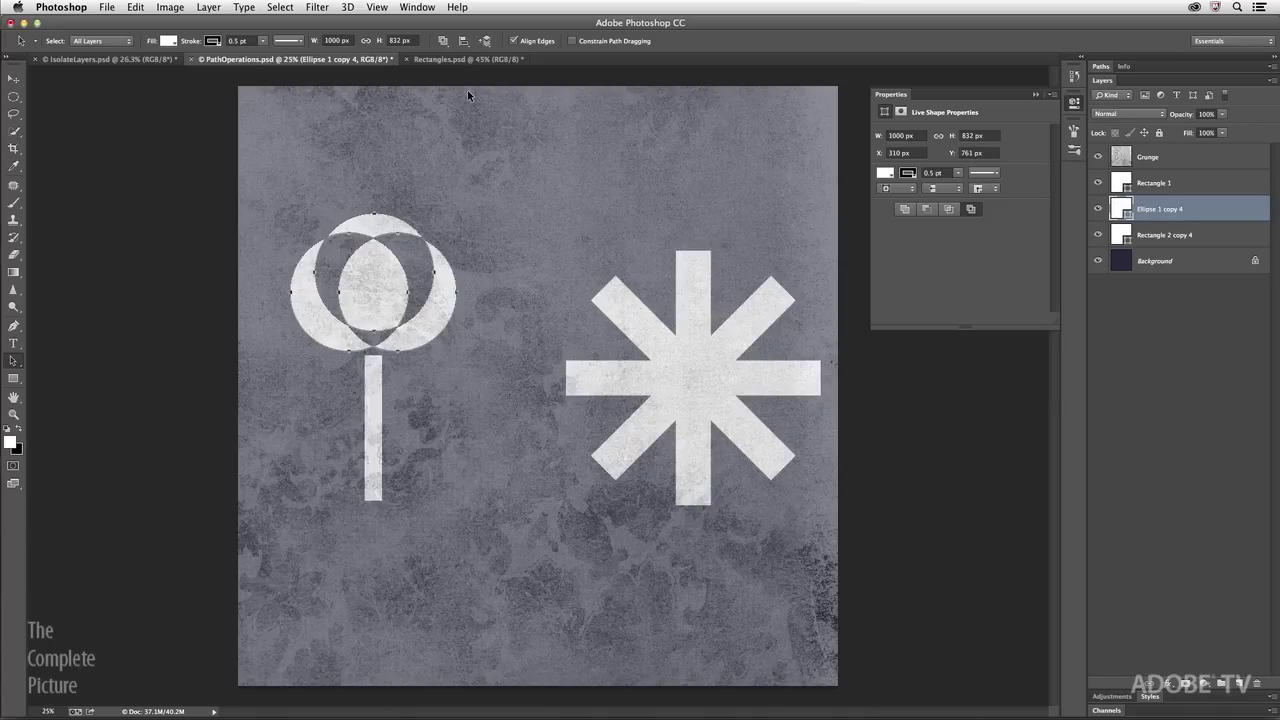
Use the path operation shortcuts to set the treetop ellipses to Combine Shapes, followed by Subtract Front Shape
key("plus")
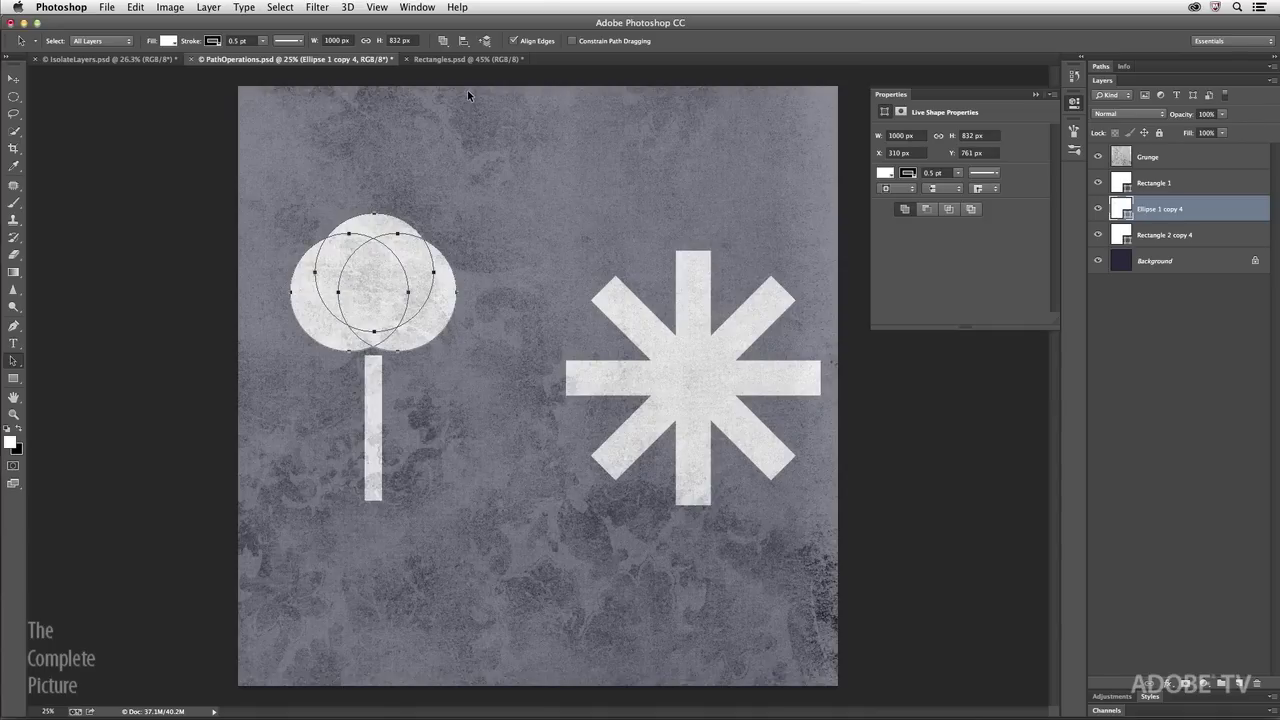
key("minus")
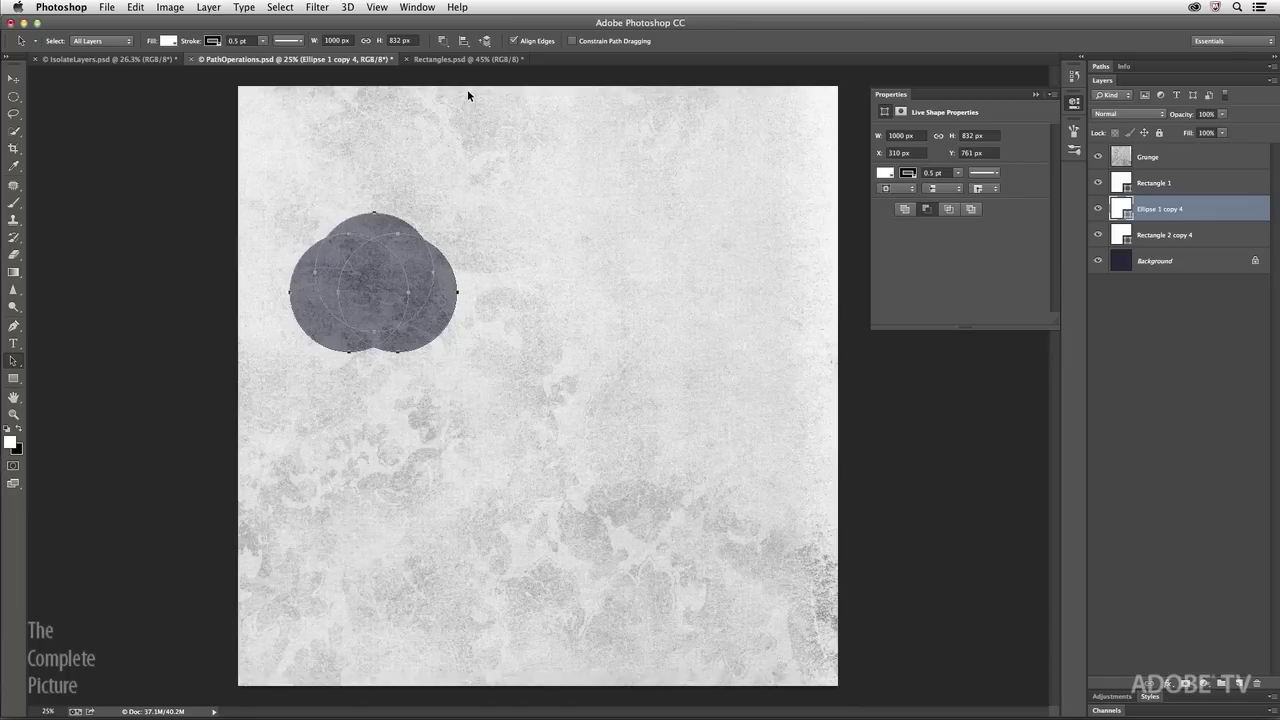
Set the treetop ellipses to Intersect Shape Areas, followed by Exclude Overlapping Shapes, and check the active operation among the path operations
key("x")
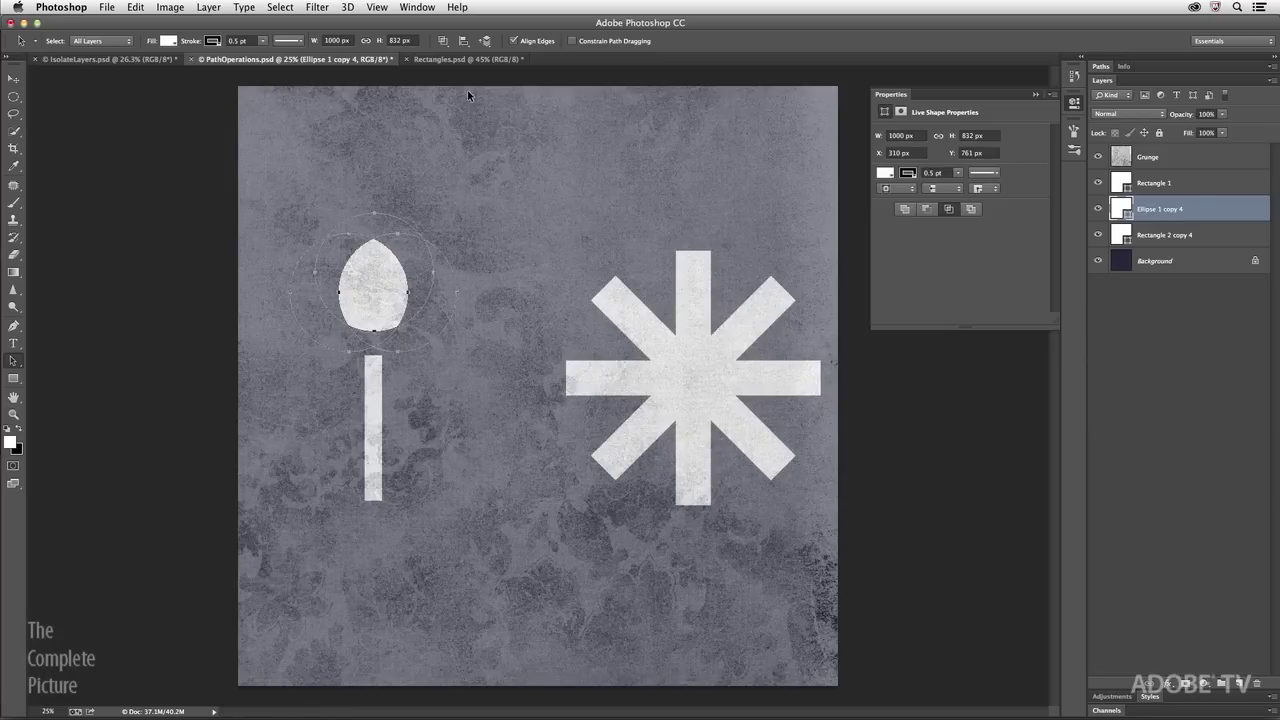
key("super+z")
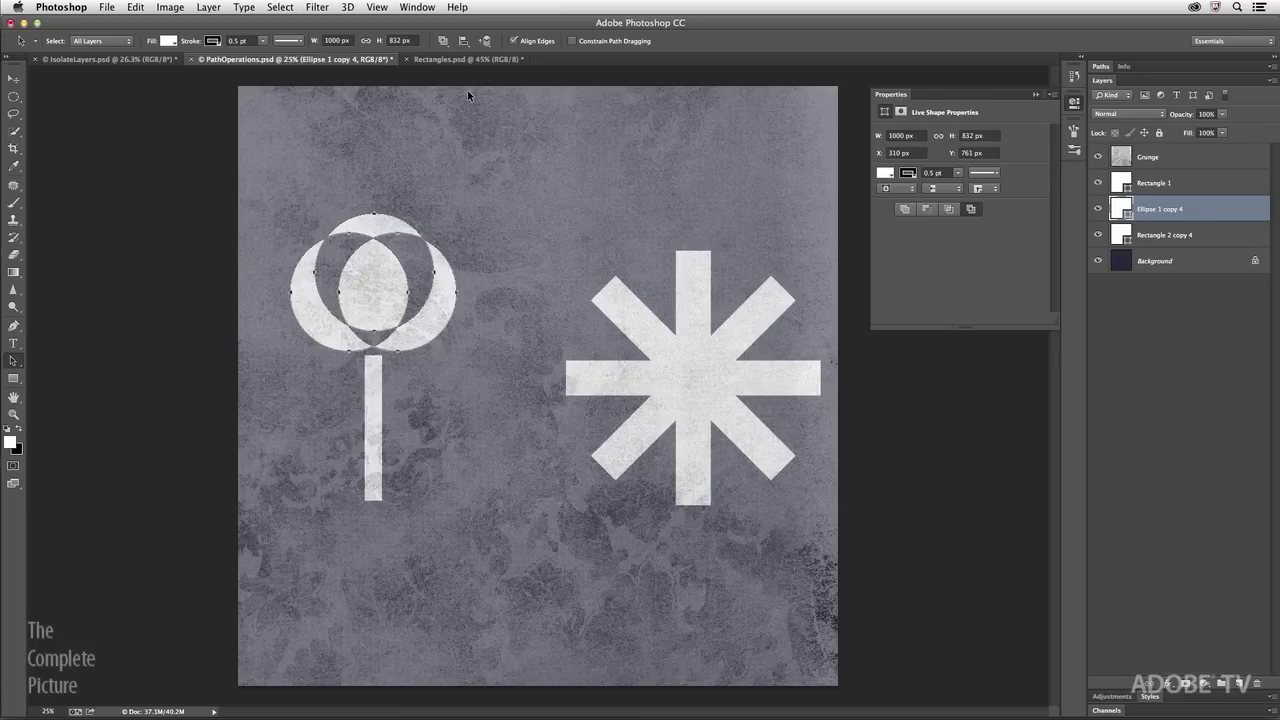
left_click(443, 41)
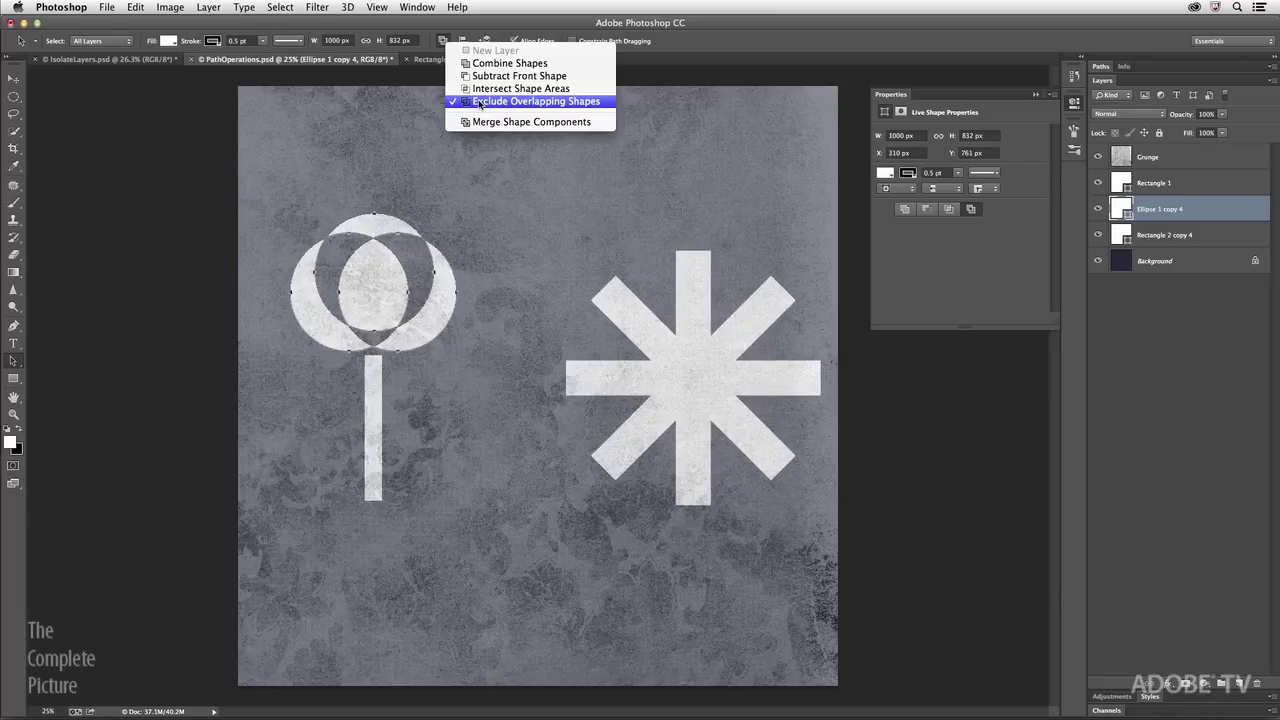
left_click(430, 44)
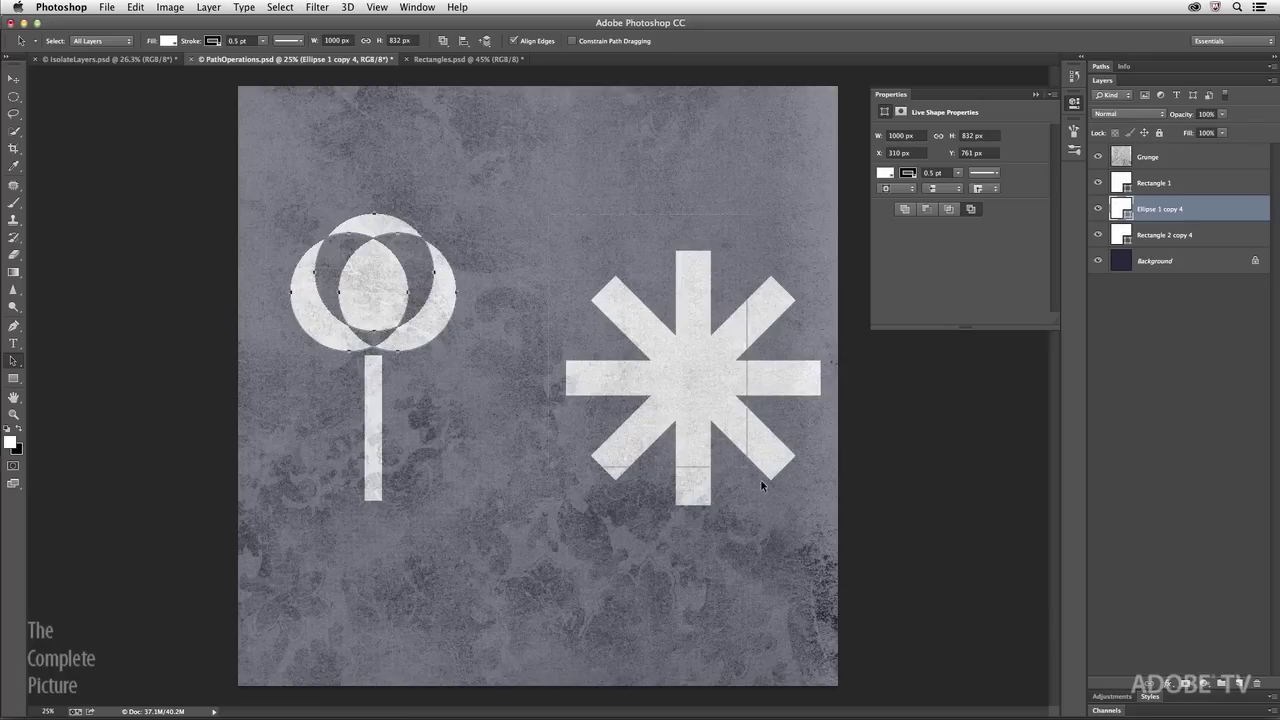
Select the starburst's crossed rectangles and cycle them through Subtract Front Shape, Intersect Shape Areas and Exclude Overlapping Shapes
left_click(699, 375)
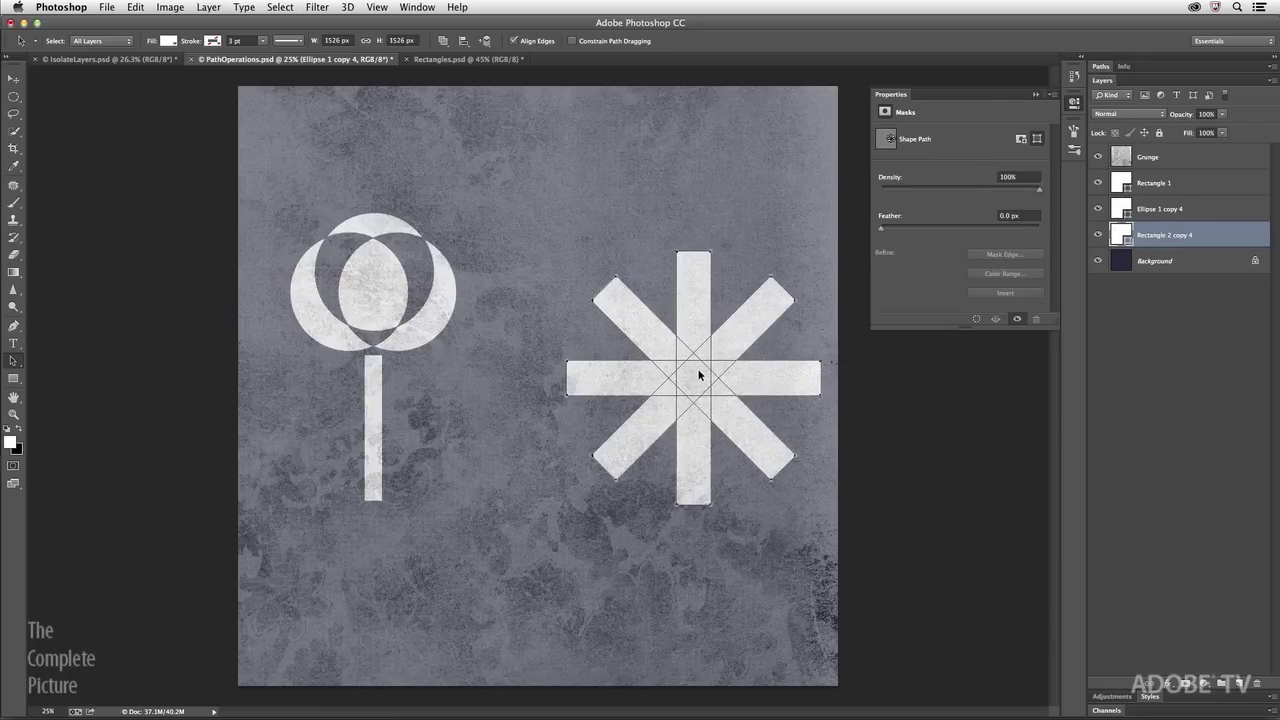
key("minus")
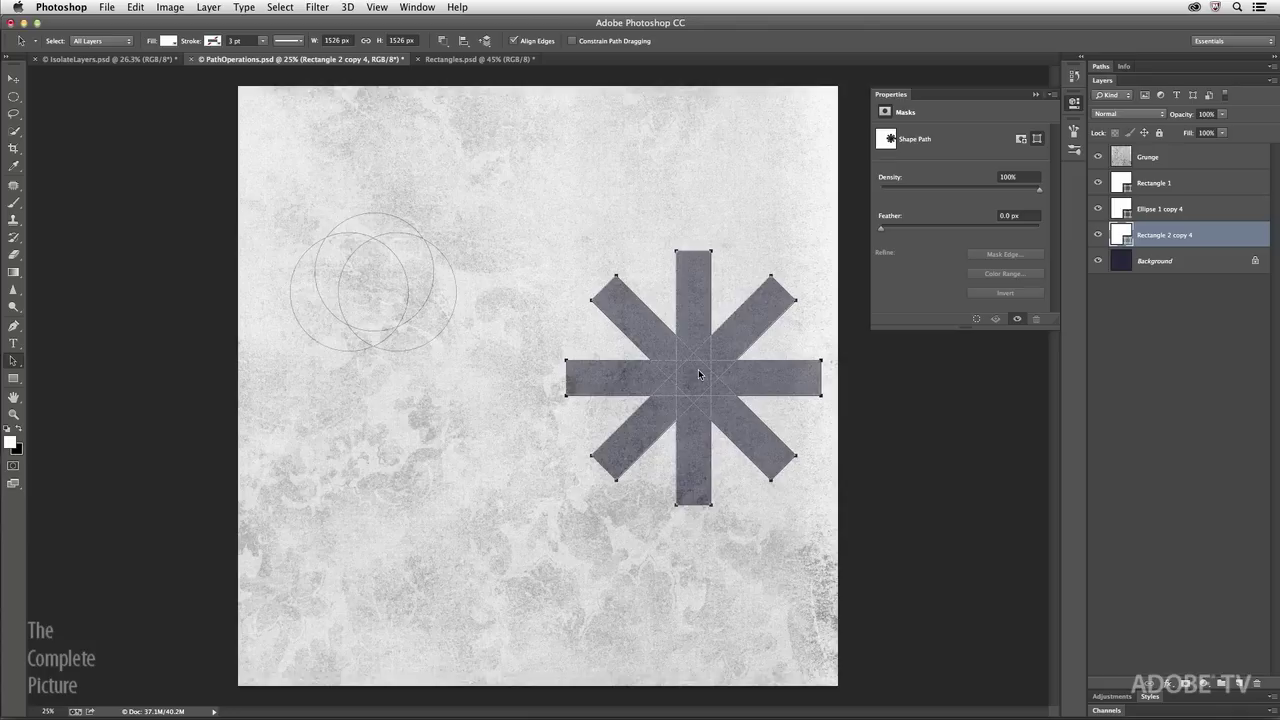
key("x")
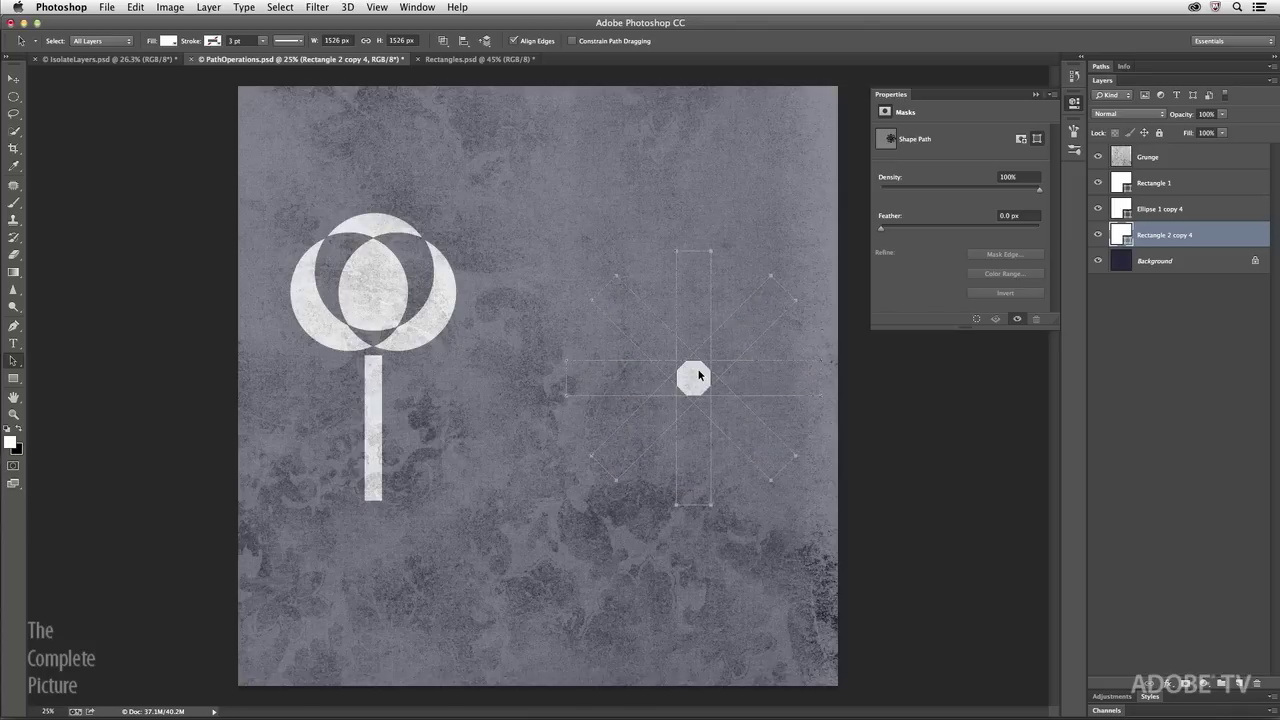
key("shift+6")
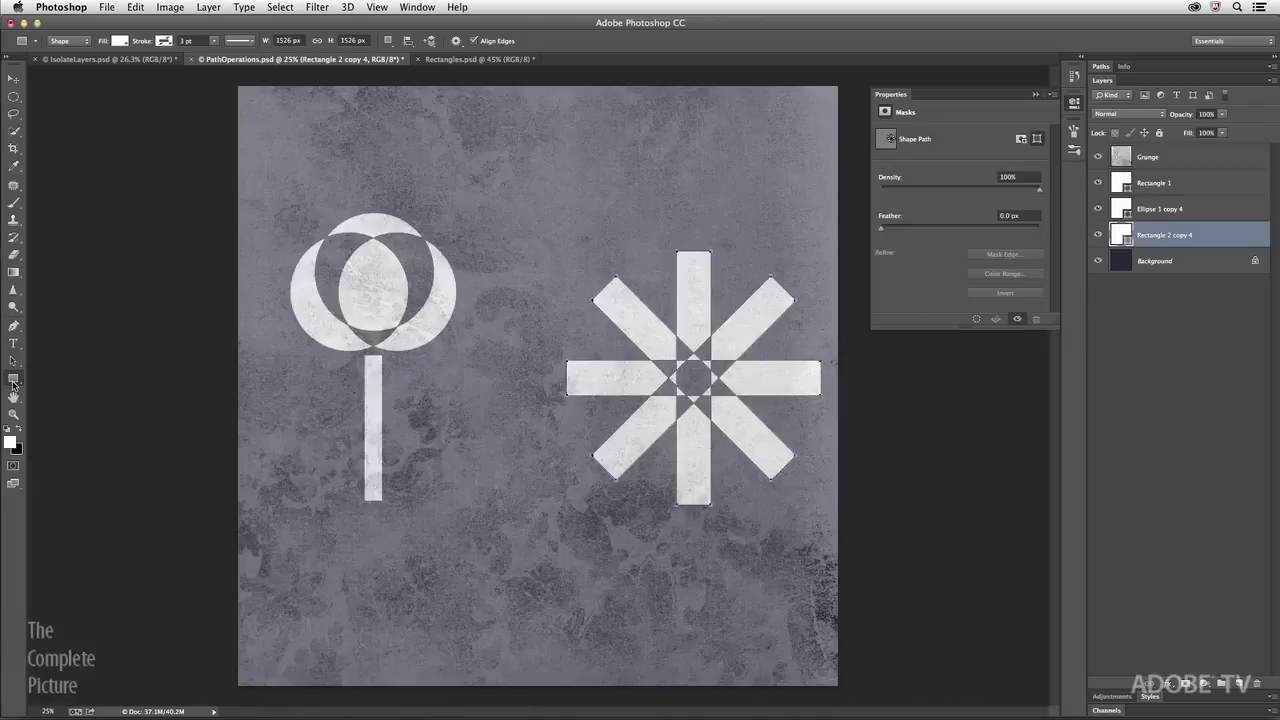
Draw a rectangle of about 1330 by 396 px above the starburst with the Rectangle tool, and collapse its live shape properties
left_click(13, 381)
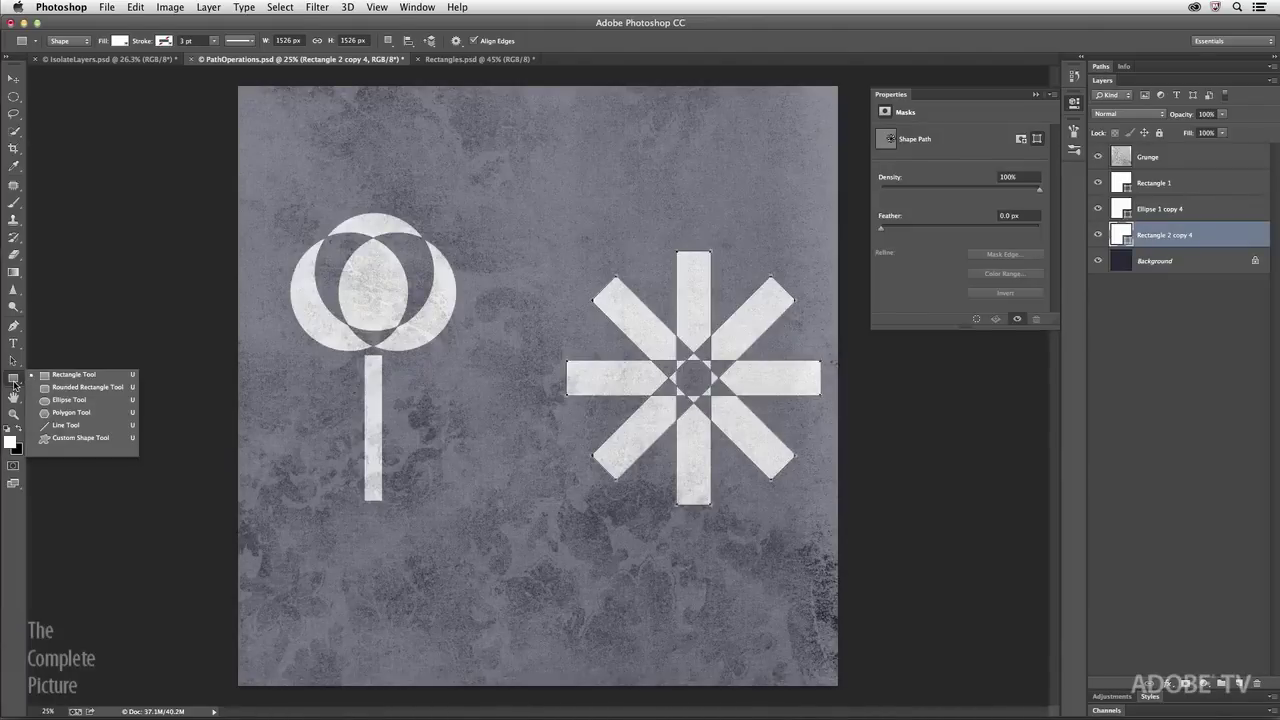
left_click(63, 377)
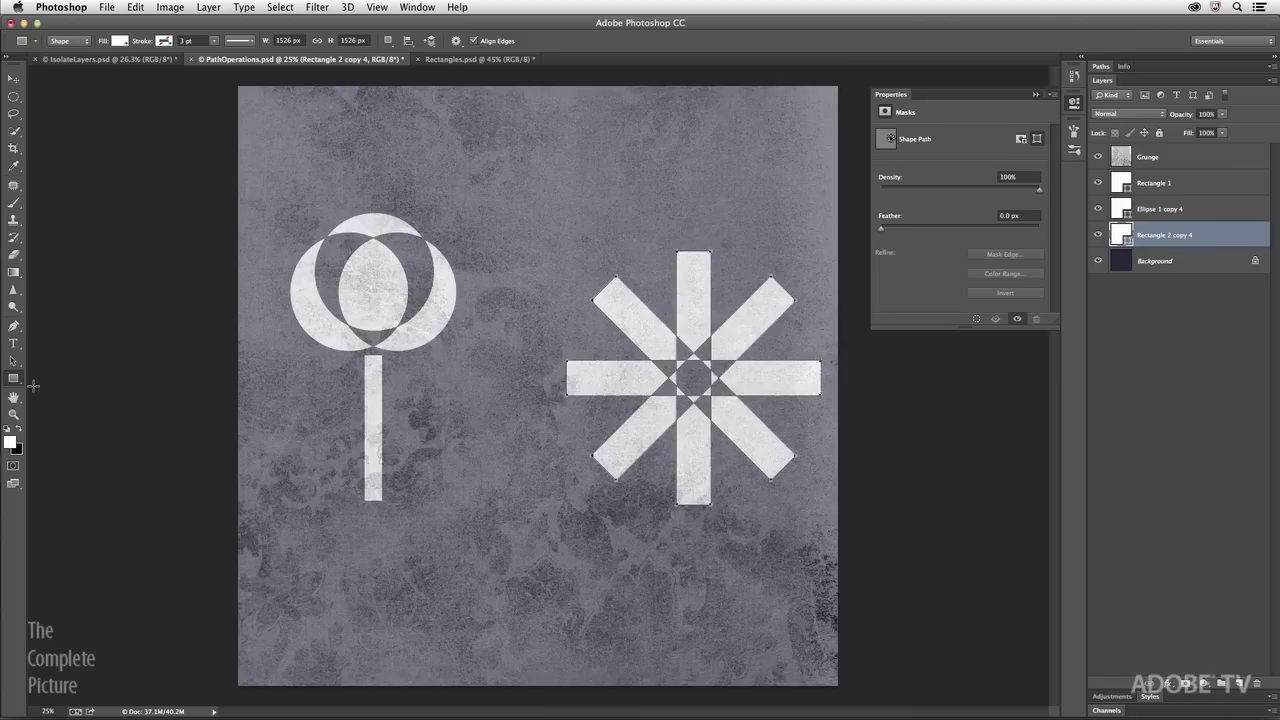
mouse_move(514, 127)
left_mouse_down()
mouse_move(632, 142)
mouse_move(735, 191)
left_mouse_up()
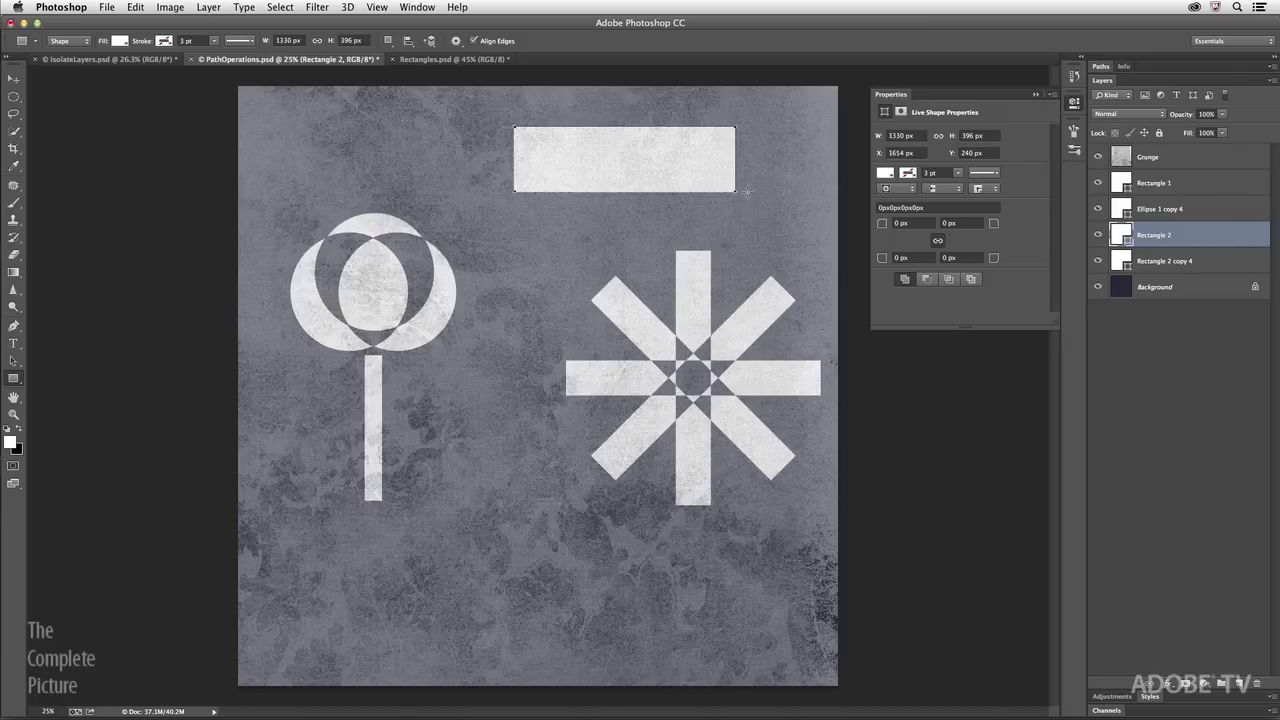
left_click(1037, 95)
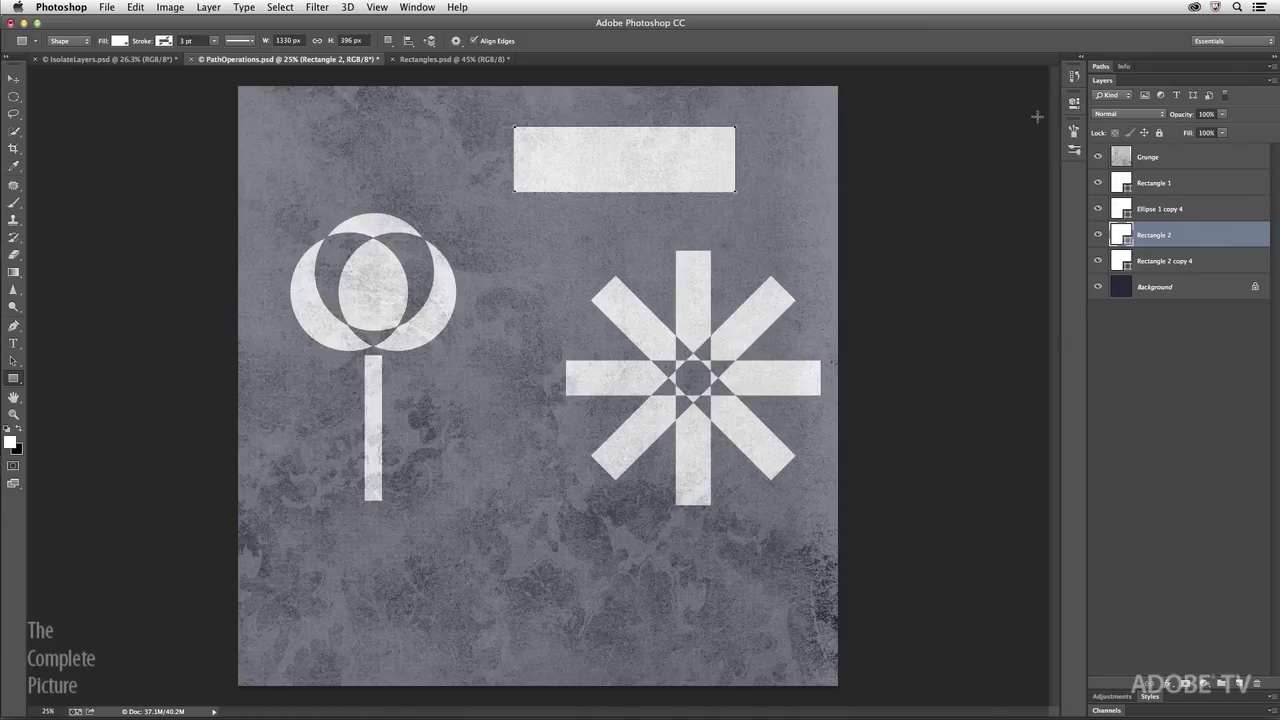
Draw a wide rectangle of about 2058 by 288 px near the canvas's lower edge and set all its corner radii to 144 px
left_click_drag(388, 577, 728, 625)
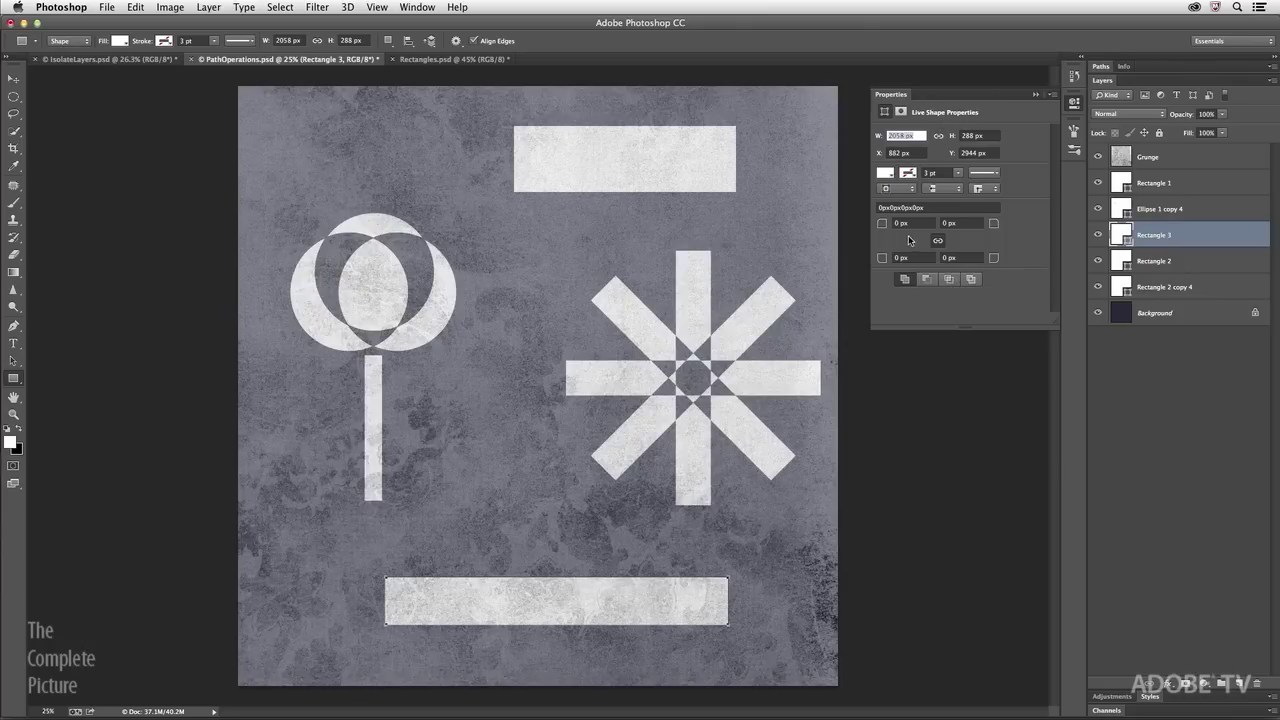
type("144")
key("Return")
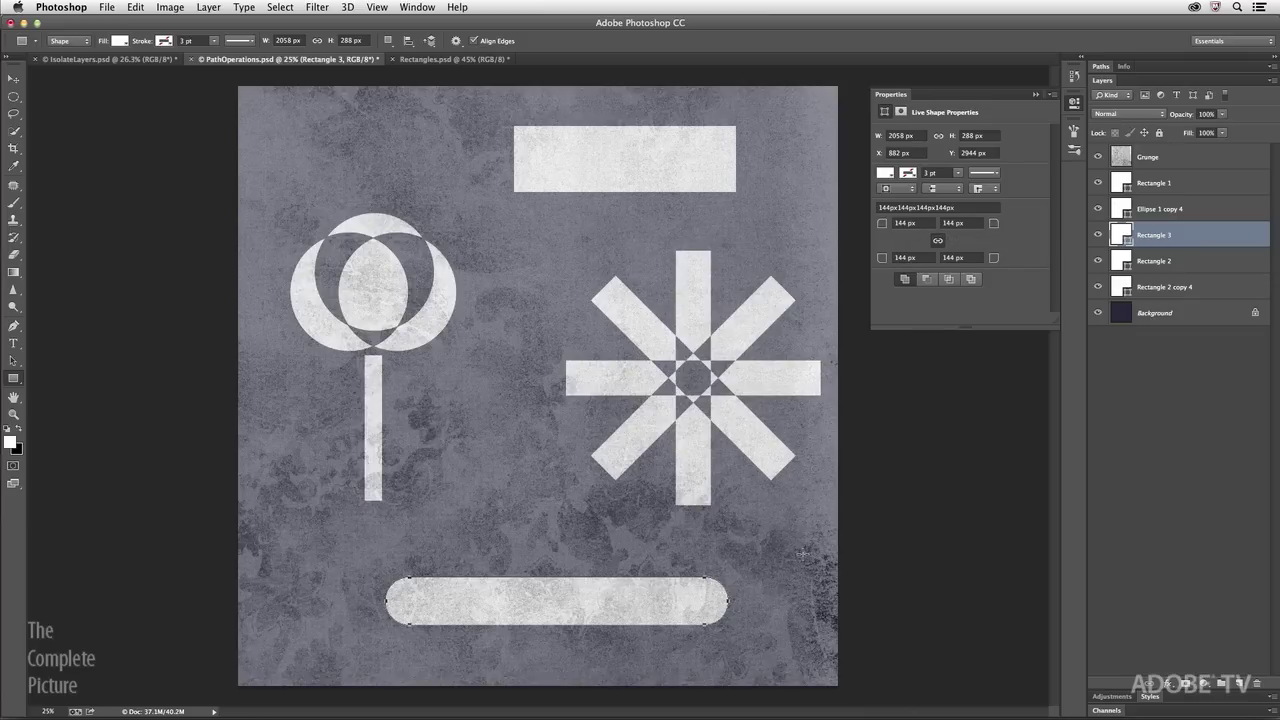
key("Tab")
Turn off Show on Shape Creation for the live shape properties and collapse them
left_click(1053, 95)
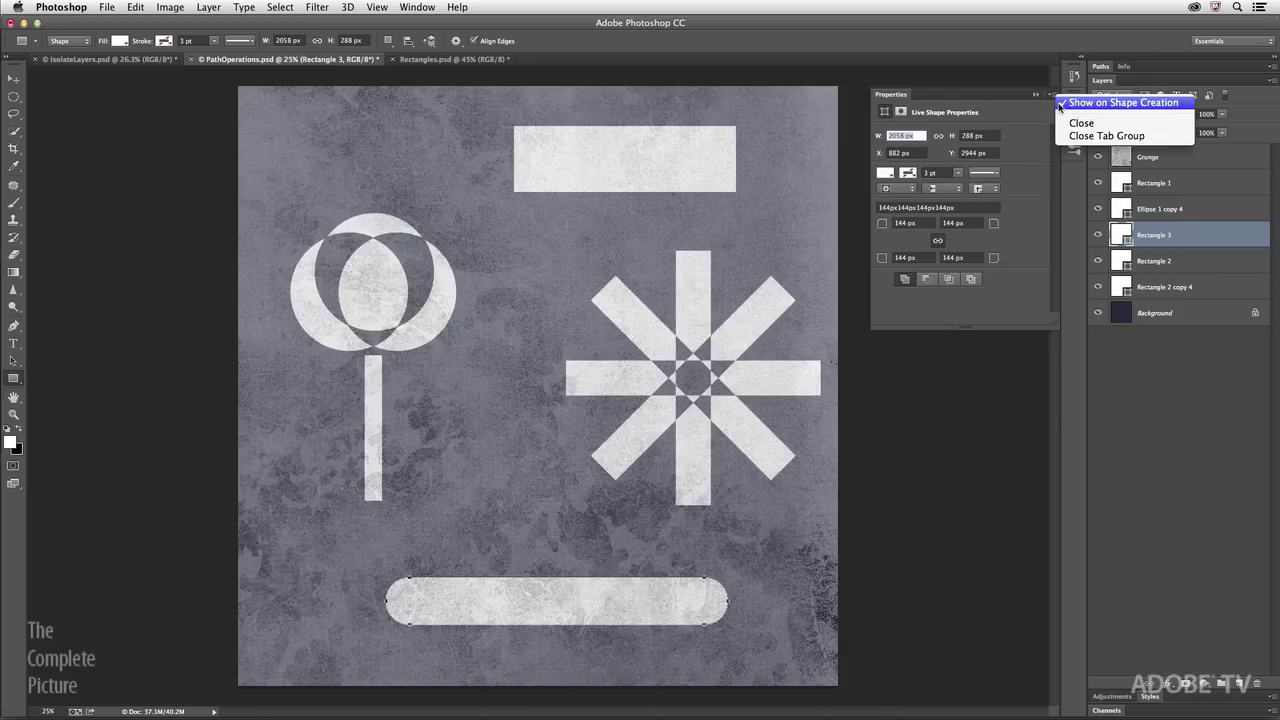
left_click(1119, 104)
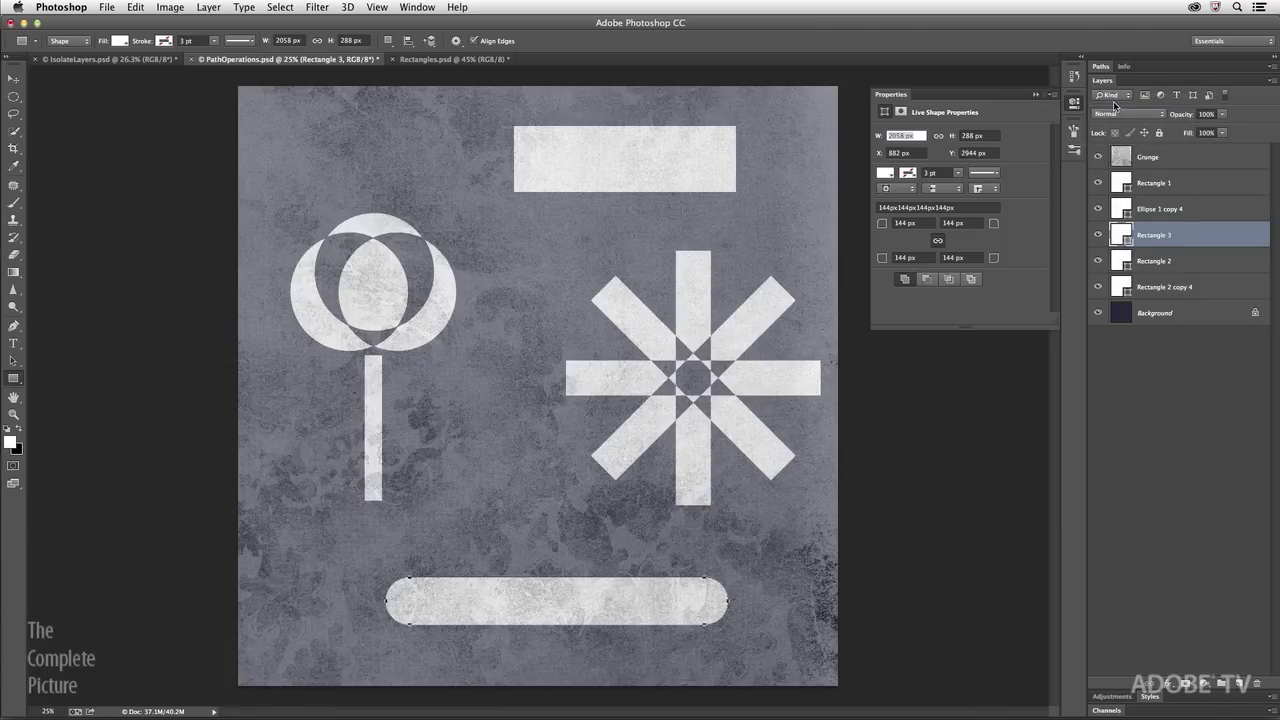
left_click(1037, 95)
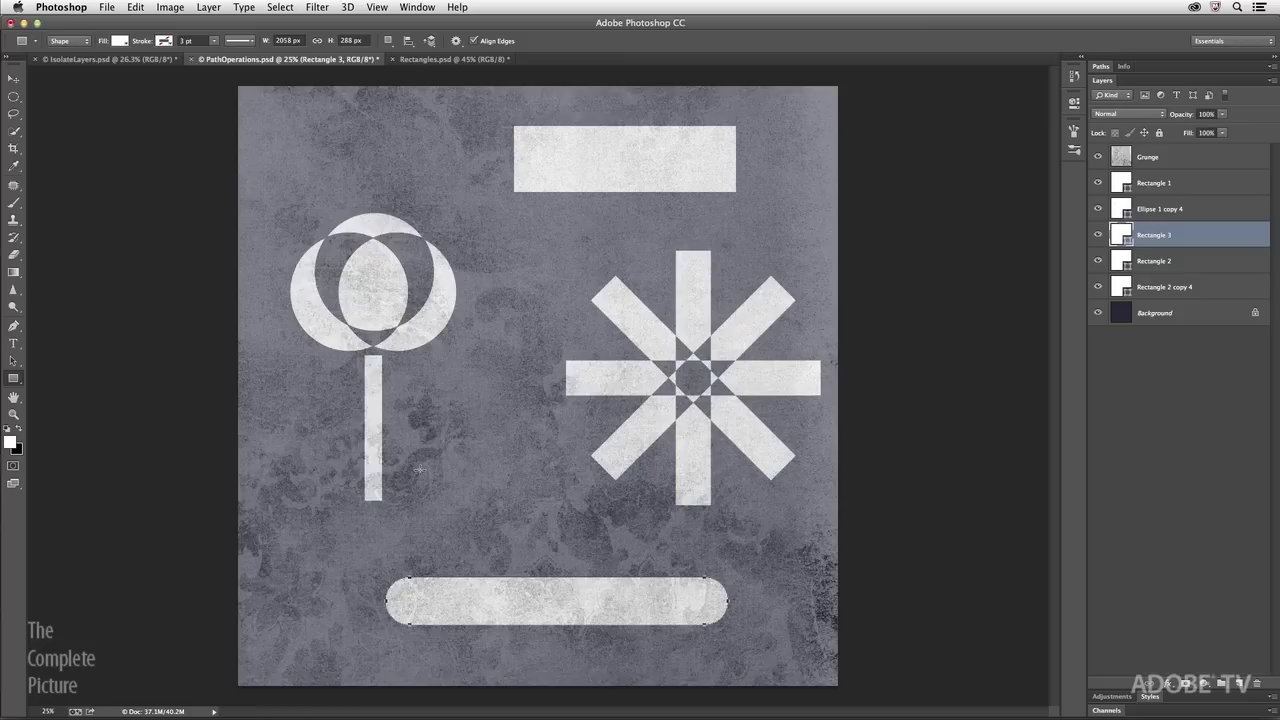
Draw three small stacked rectangles beside the rounded bar, the lowest about 481 by 96 px, and reopen the live shape properties
left_click_drag(281, 535, 353, 563)
left_click_drag(278, 579, 357, 606)
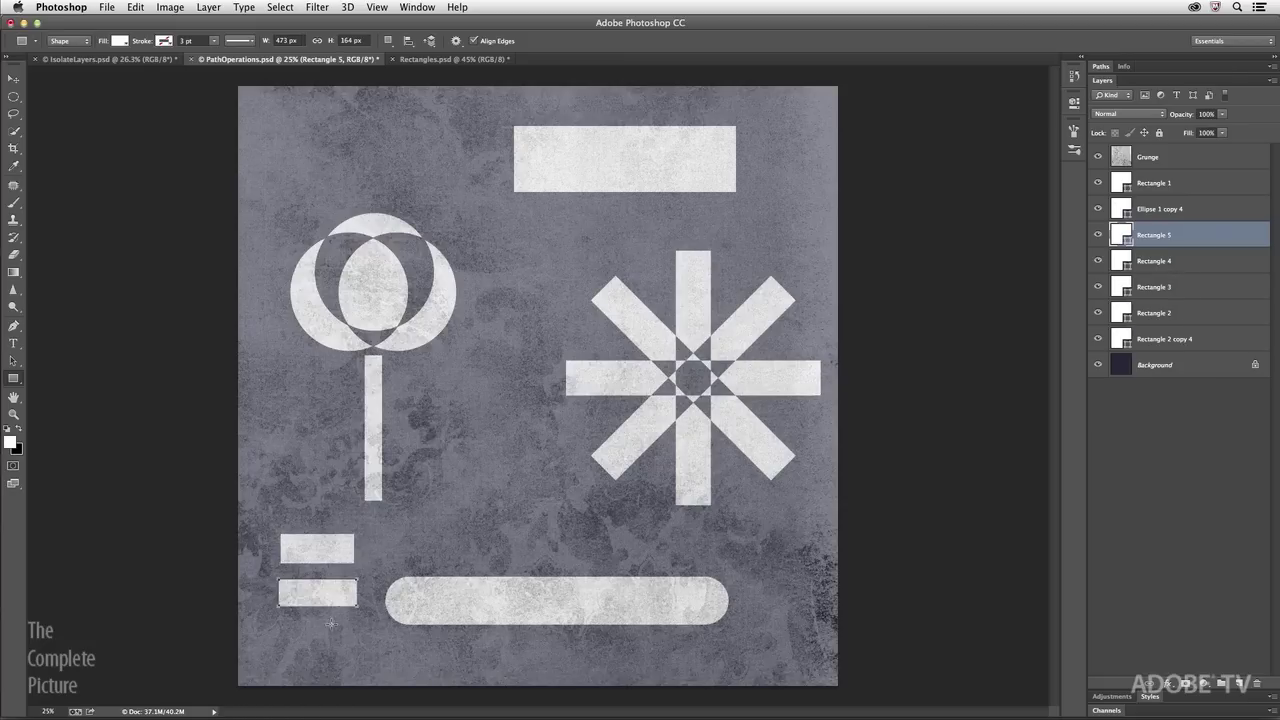
left_click_drag(280, 628, 362, 645)
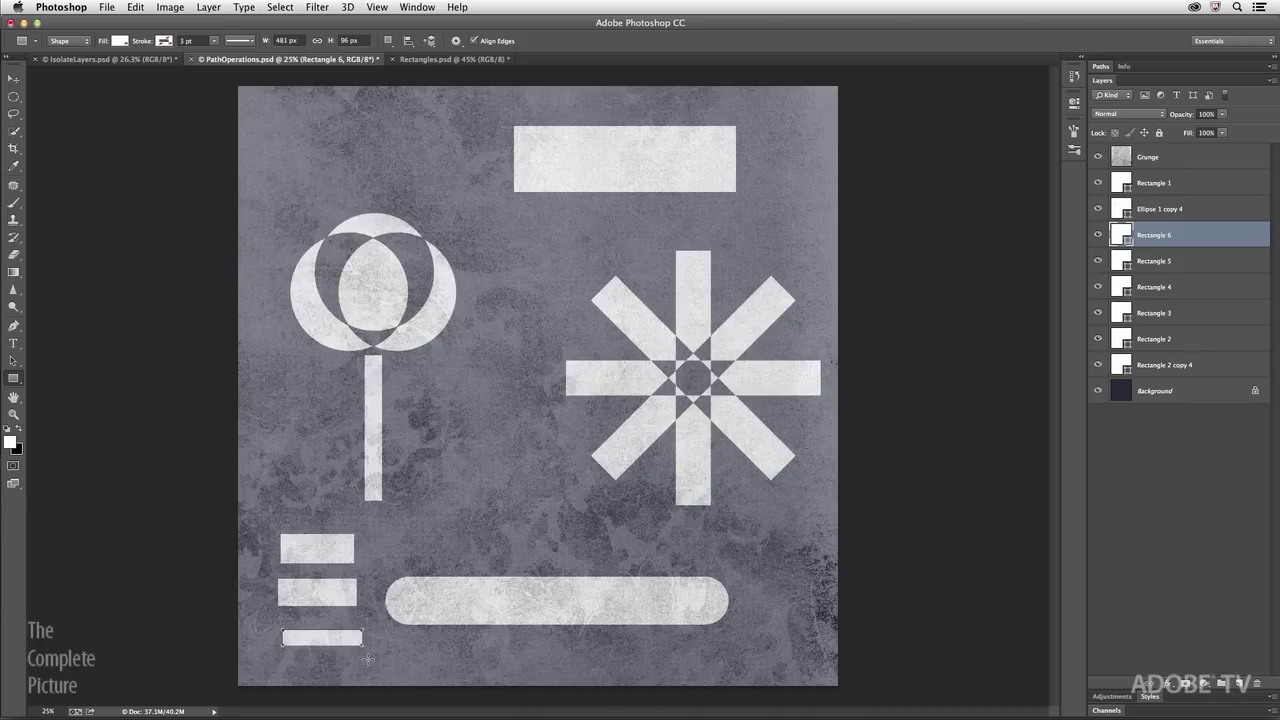
left_click(1074, 103)
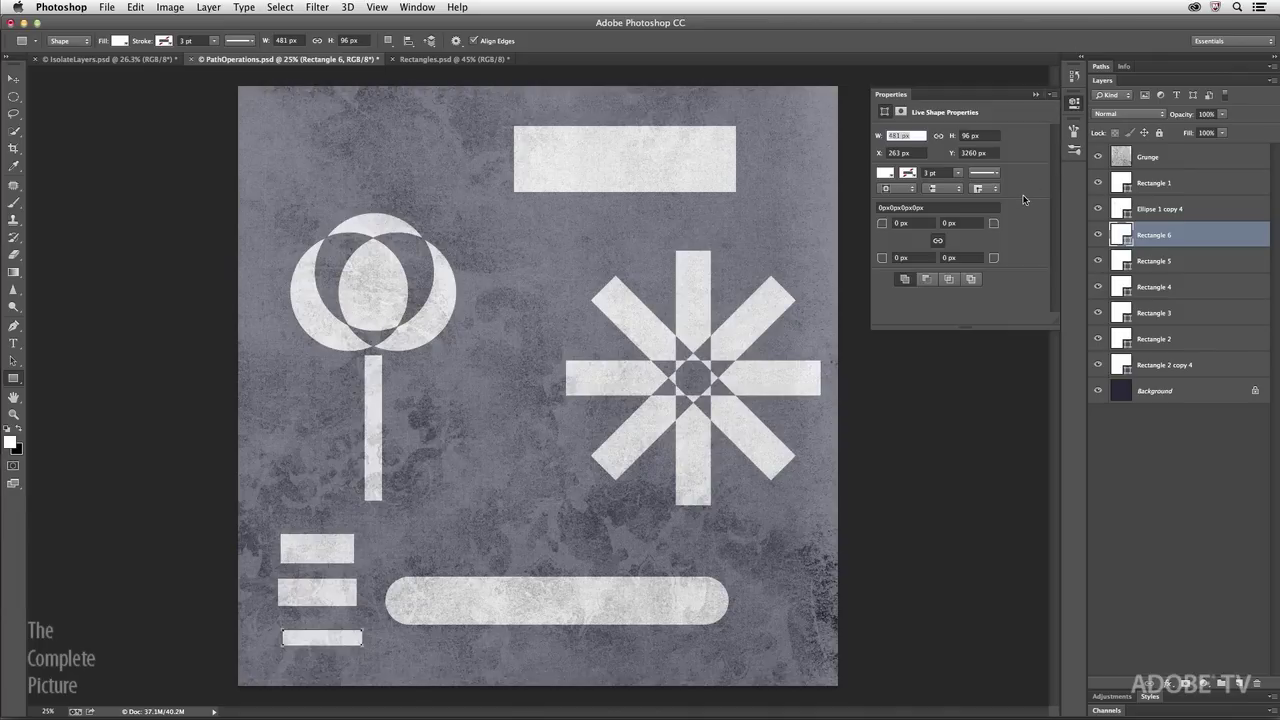